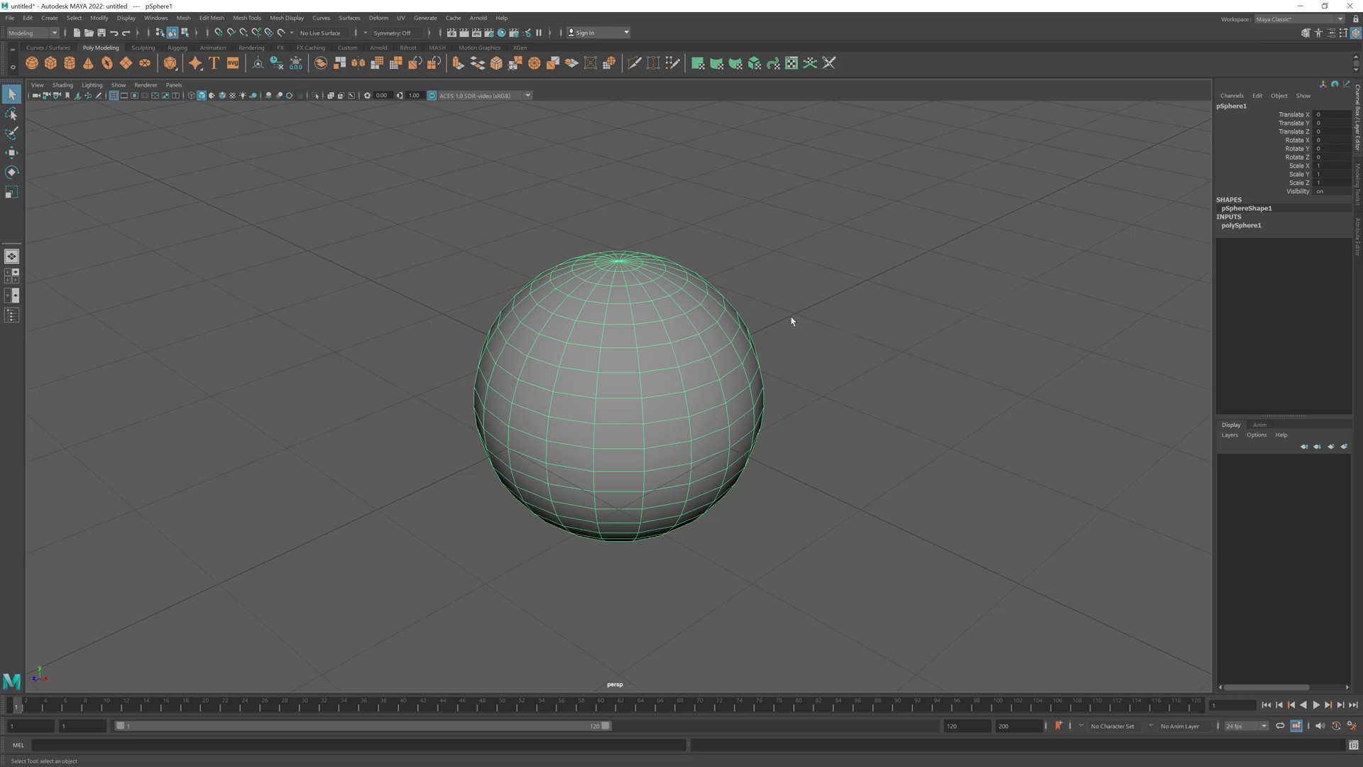
# Lower polySphere1's Subdivisions Axis from 20 to 10 and Subdivisions Height to 6
pyautogui.keyDown('alt'); pyautogui.moveTo(835, 358); pyautogui.dragTo(833, 334); pyautogui.keyUp('alt')
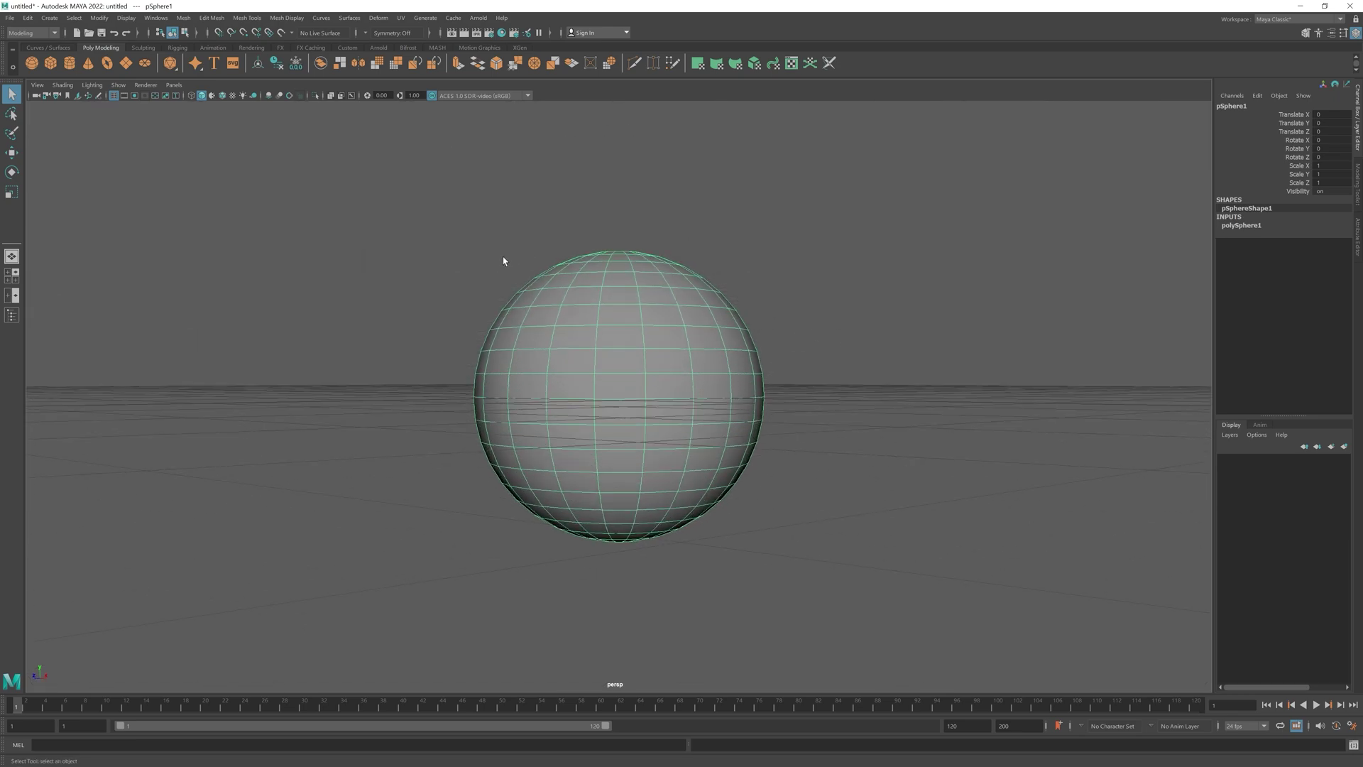
pyautogui.keyDown('alt'); pyautogui.moveTo(444, 313); pyautogui.dragTo(790, 318); pyautogui.keyUp('alt')
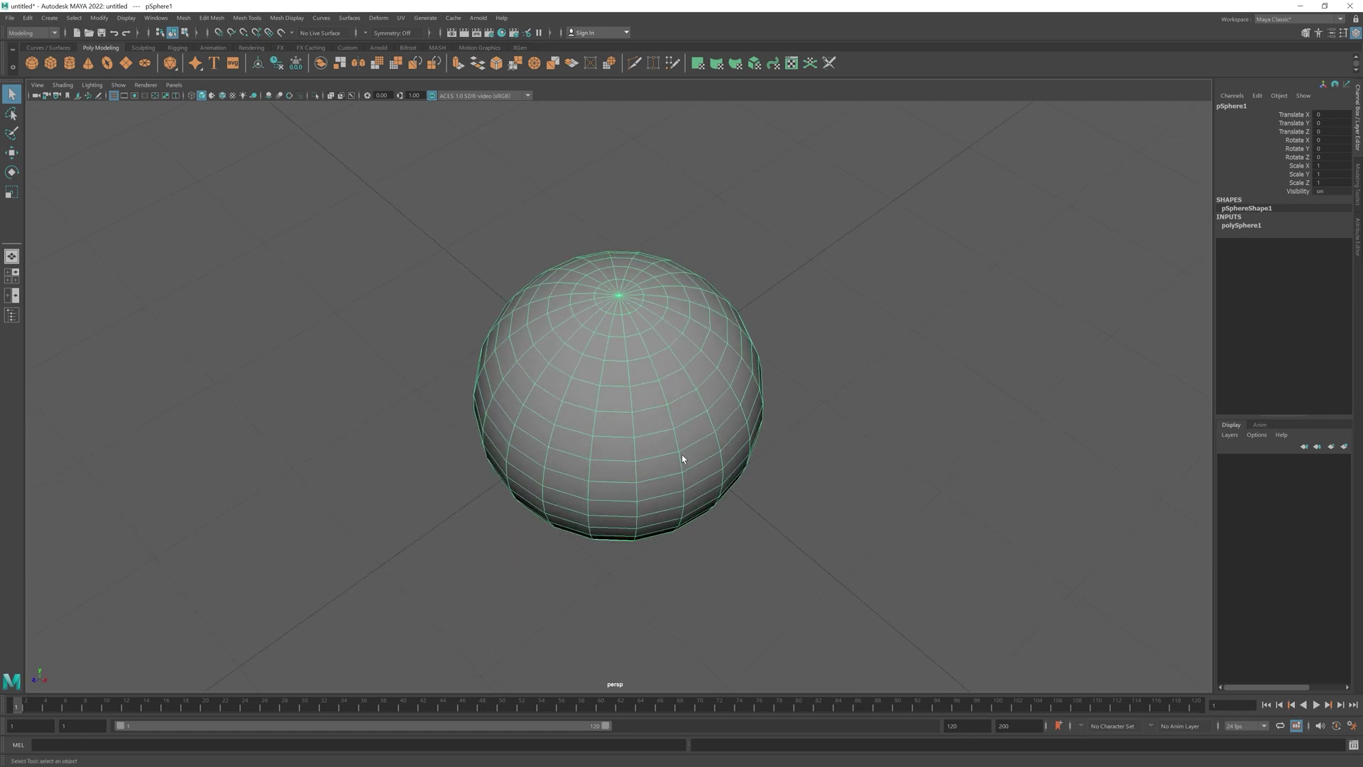
pyautogui.keyDown('alt'); pyautogui.moveTo(682, 458); pyautogui.dragTo(837, 425); pyautogui.keyUp('alt')
pyautogui.click(1240, 225)
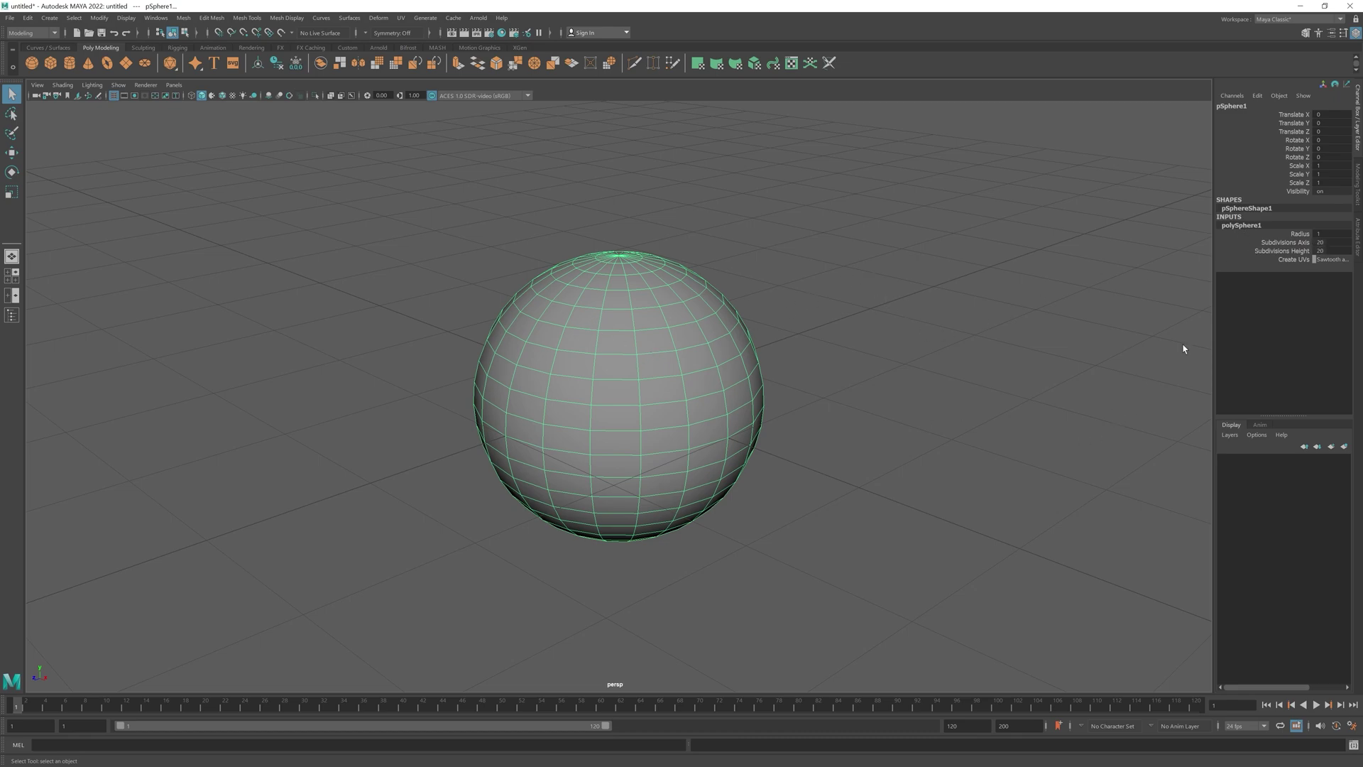
pyautogui.click(1320, 242)
pyautogui.moveTo(1320, 242); pyautogui.dragTo(1077, 288, button='middle')
pyautogui.click(1321, 252)
pyautogui.keyDown('alt'); pyautogui.moveTo(1077, 289); pyautogui.dragTo(867, 343); pyautogui.keyUp('alt')
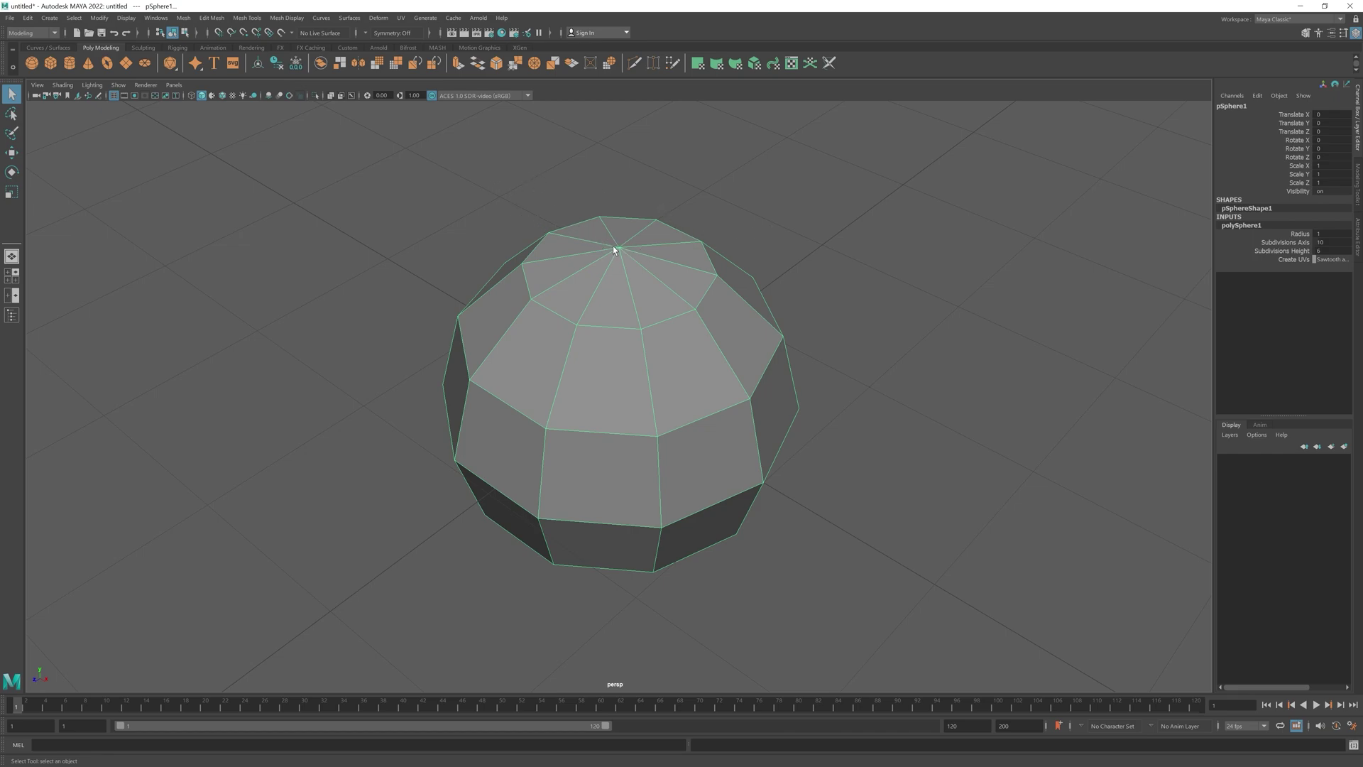
# Select the sphere's top pole vertex in vertex mode and orbit around it from above
pyautogui.moveTo(612, 268); pyautogui.dragTo(578, 277, button='right')
pyautogui.click(628, 259)
pyautogui.keyDown('alt'); pyautogui.moveTo(693, 274); pyautogui.dragTo(672, 390); pyautogui.keyUp('alt')
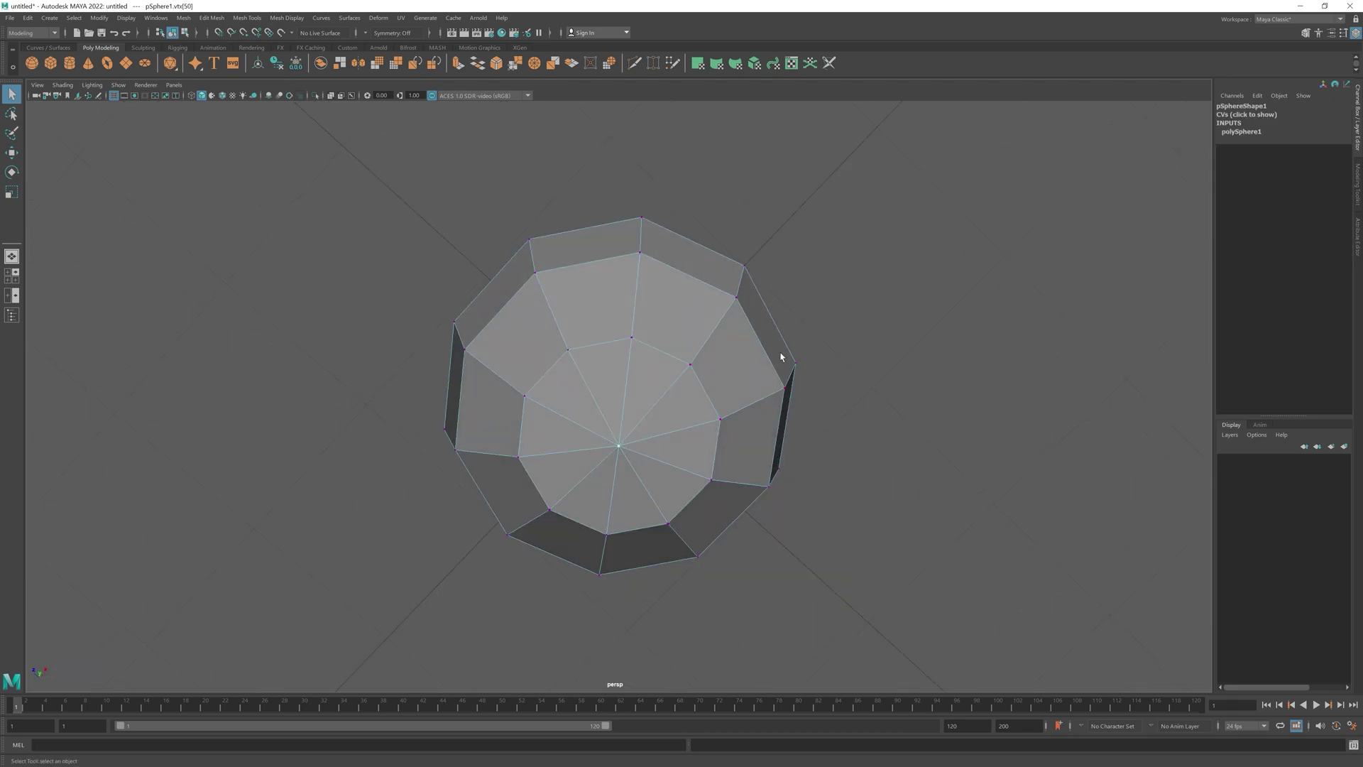
pyautogui.keyDown('alt'); pyautogui.moveTo(810, 310); pyautogui.dragTo(785, 283); pyautogui.keyUp('alt')
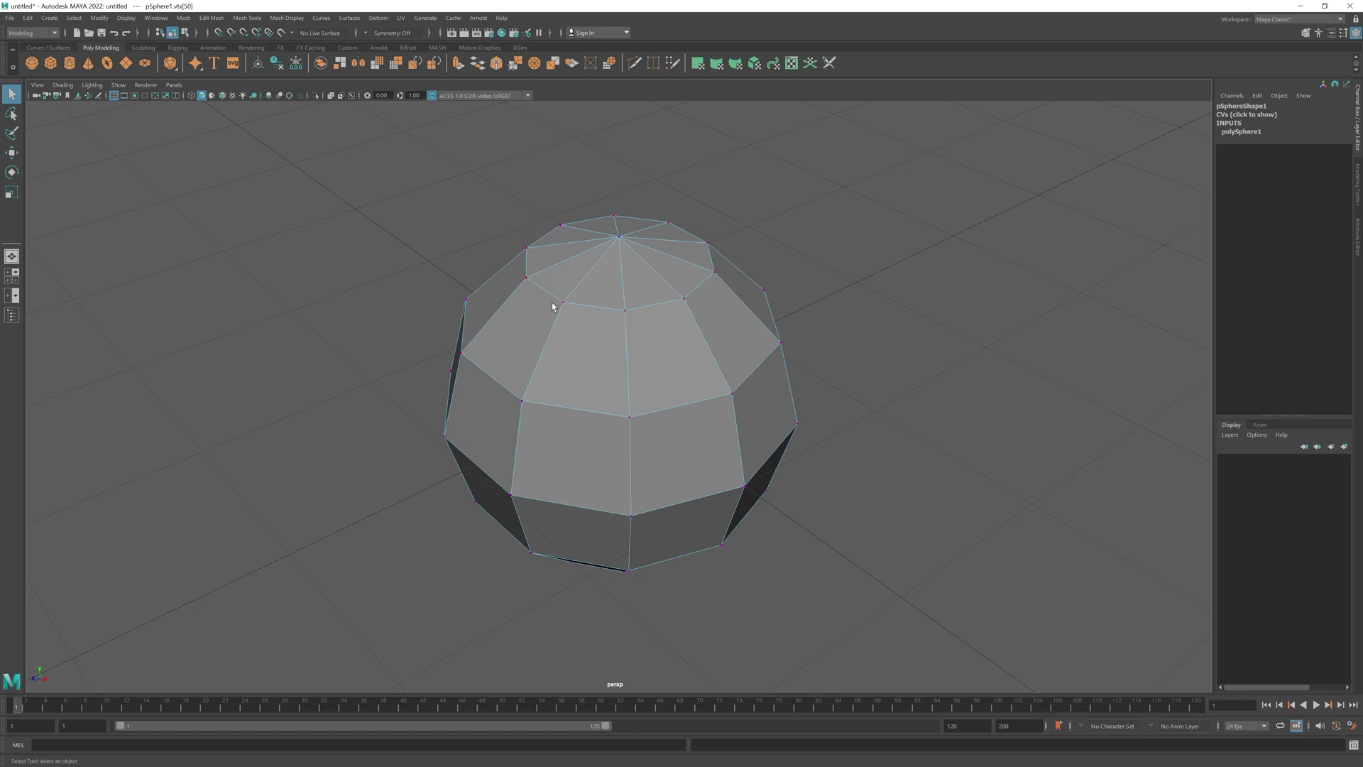
pyautogui.keyDown('alt'); pyautogui.moveTo(566, 316); pyautogui.dragTo(838, 331); pyautogui.keyUp('alt')
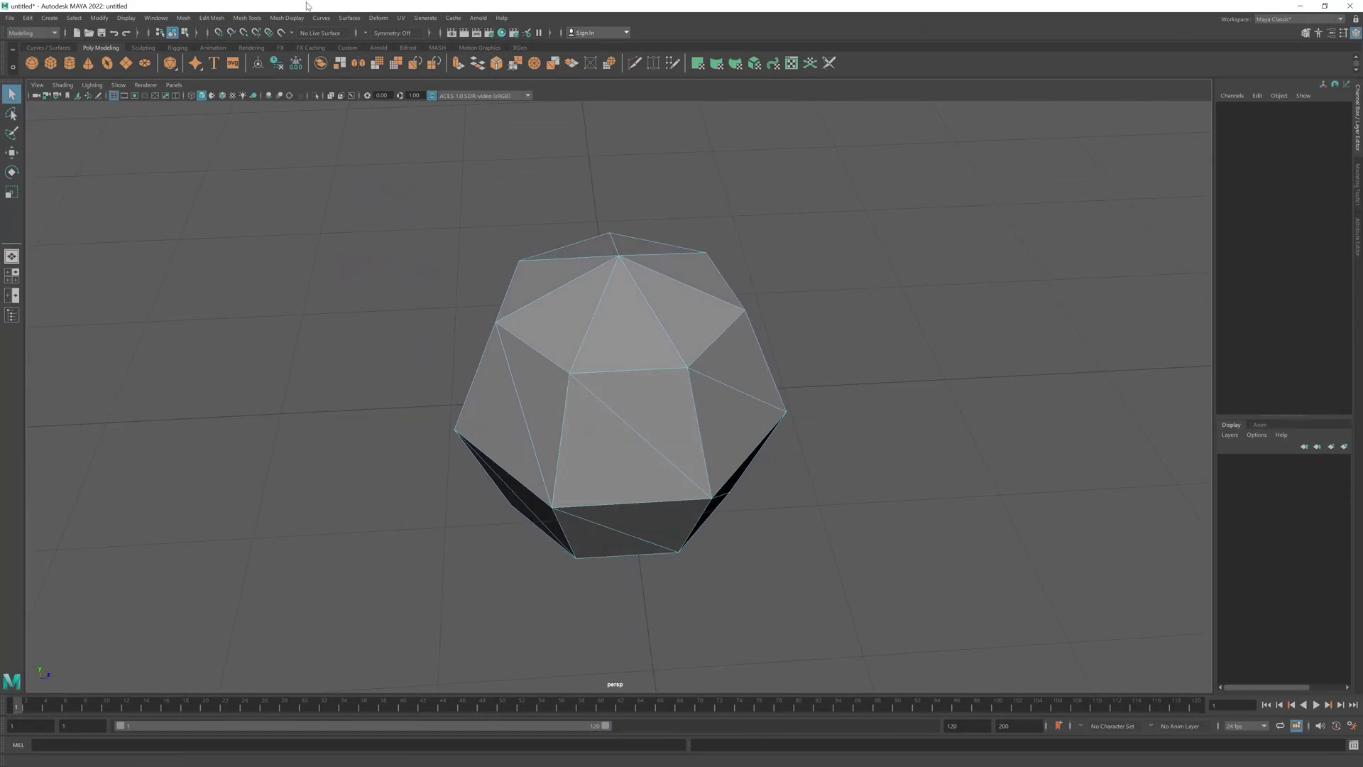
# Open the UV Editor from the UV menu and place it on the right beside the sphere
pyautogui.click(401, 18)
pyautogui.click(435, 145)
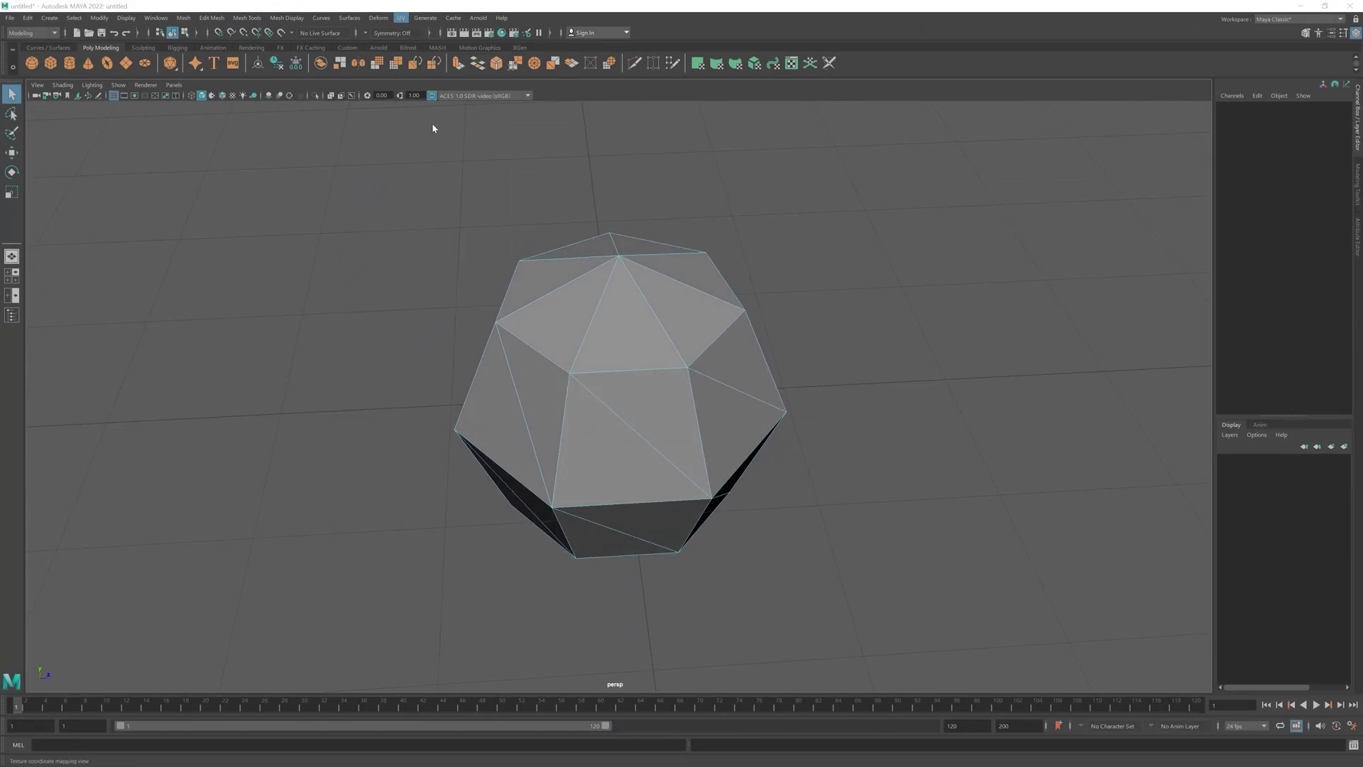
pyautogui.moveTo(653, 319); pyautogui.dragTo(318, 108)
pyautogui.moveTo(434, 114); pyautogui.dragTo(1187, 139)
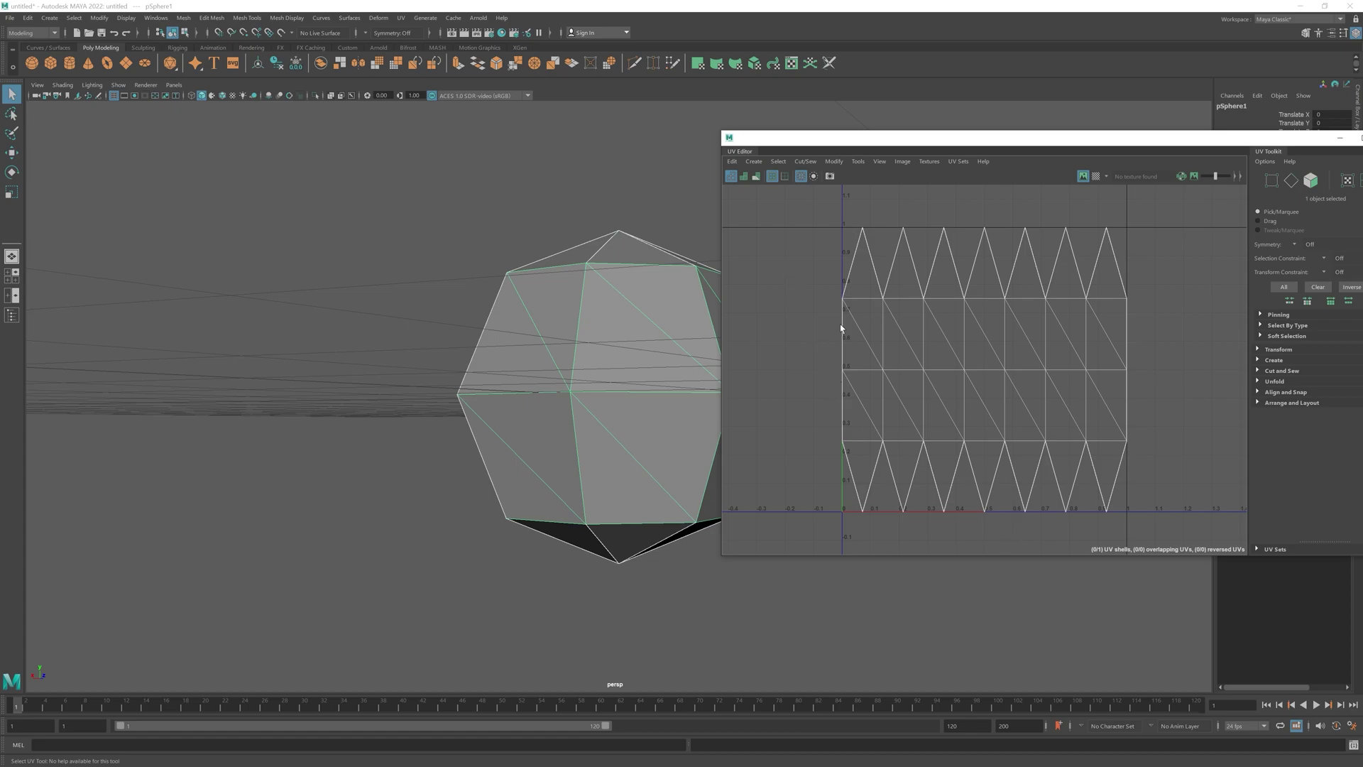
# Raise polySphere1's subdivisions to Axis 39 and Height 27 for a dense sphere
pyautogui.keyDown('alt'); pyautogui.moveTo(582, 330); pyautogui.dragTo(589, 310); pyautogui.keyUp('alt')
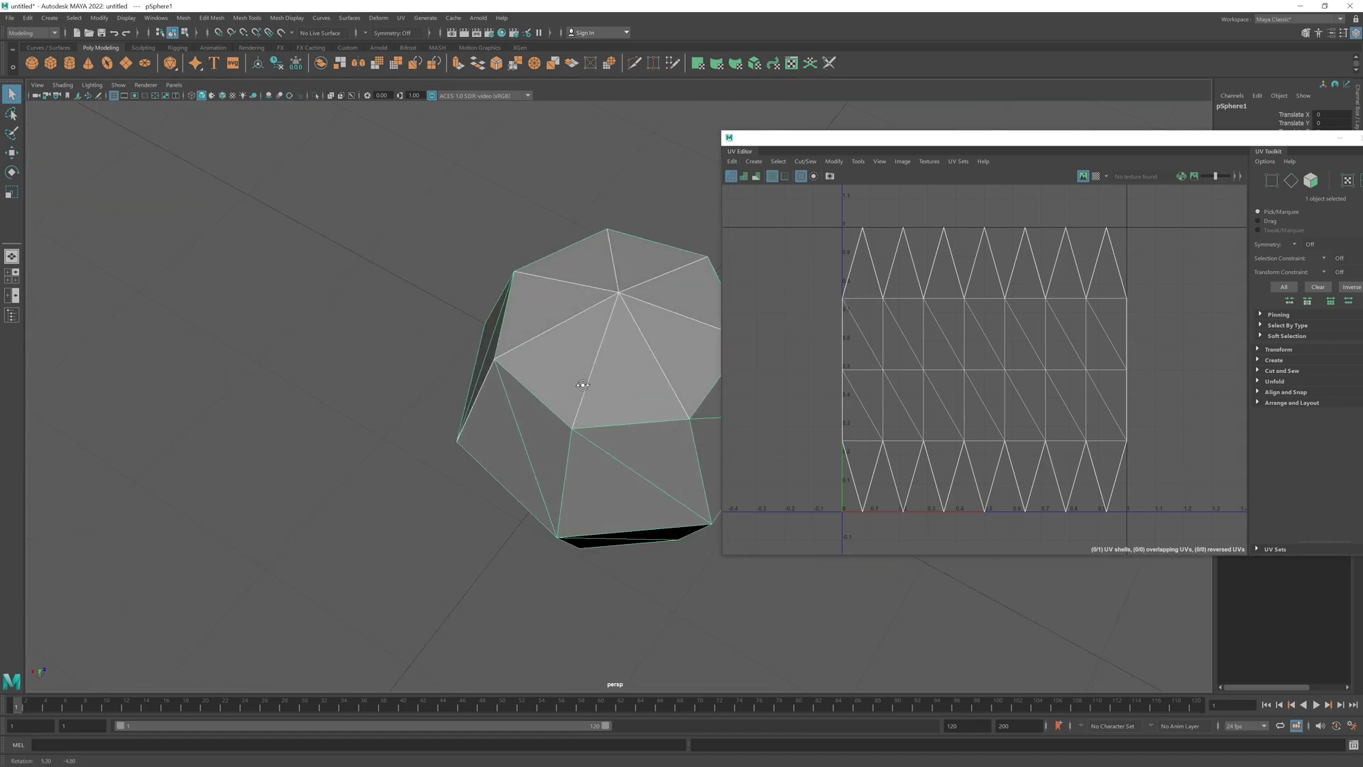
pyautogui.keyDown('alt'); pyautogui.moveTo(582, 385); pyautogui.dragTo(586, 376); pyautogui.keyUp('alt')
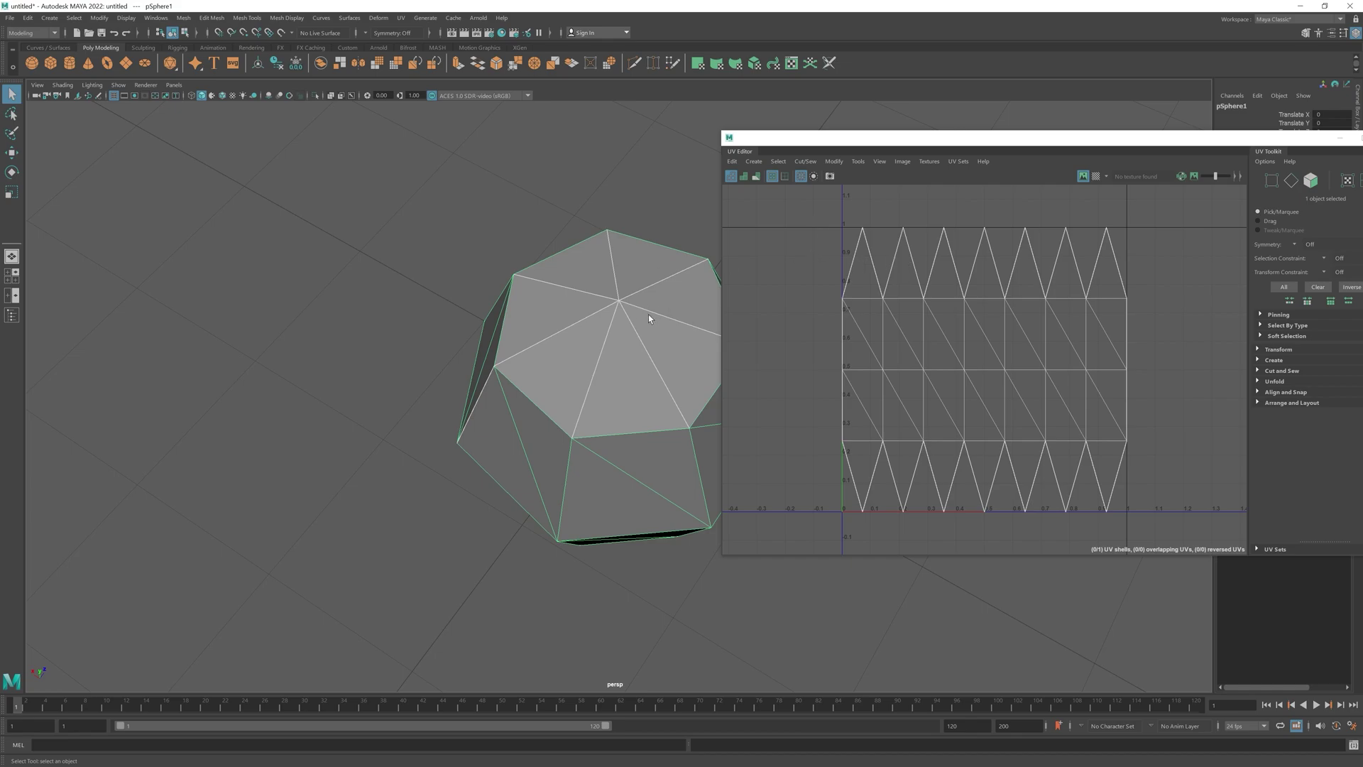
pyautogui.keyDown('alt'); pyautogui.moveTo(596, 367); pyautogui.dragTo(628, 359); pyautogui.keyUp('alt')
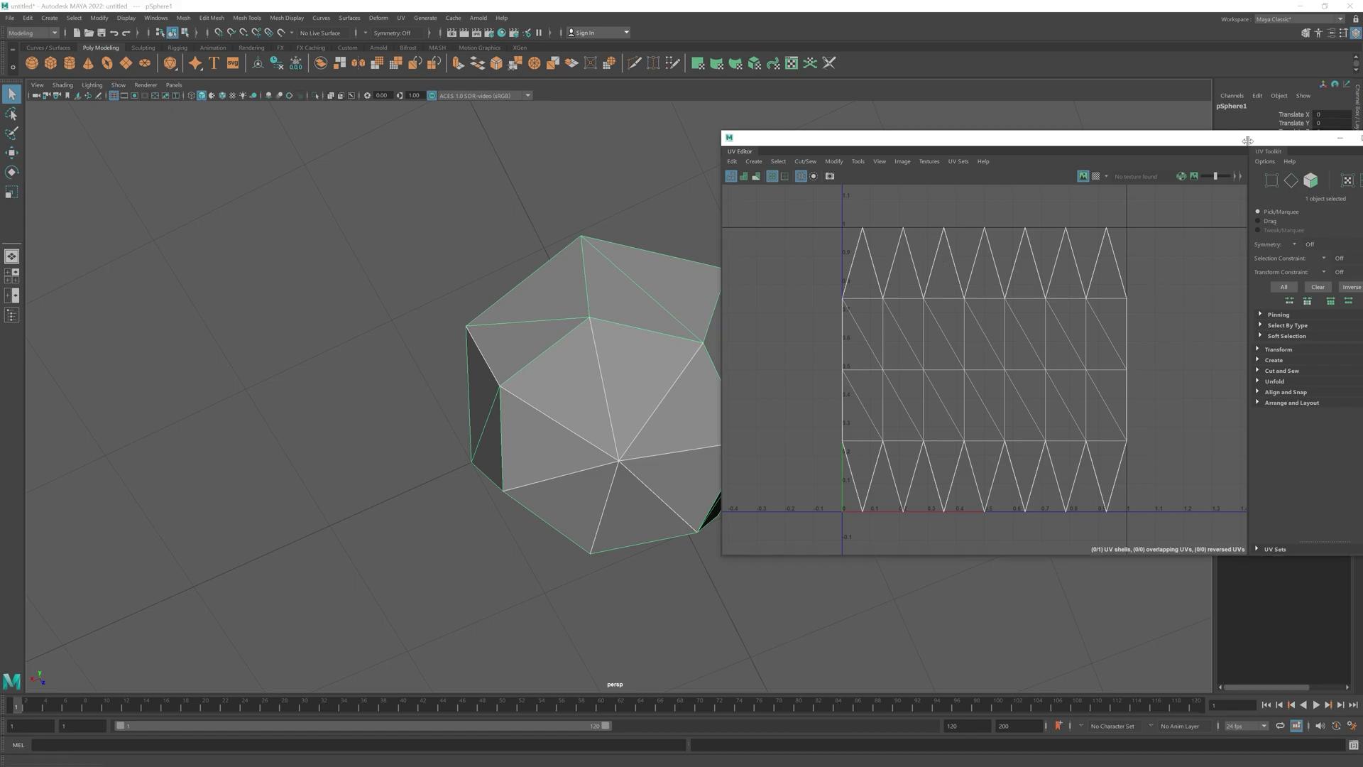
pyautogui.moveTo(1240, 139); pyautogui.dragTo(1220, 396)
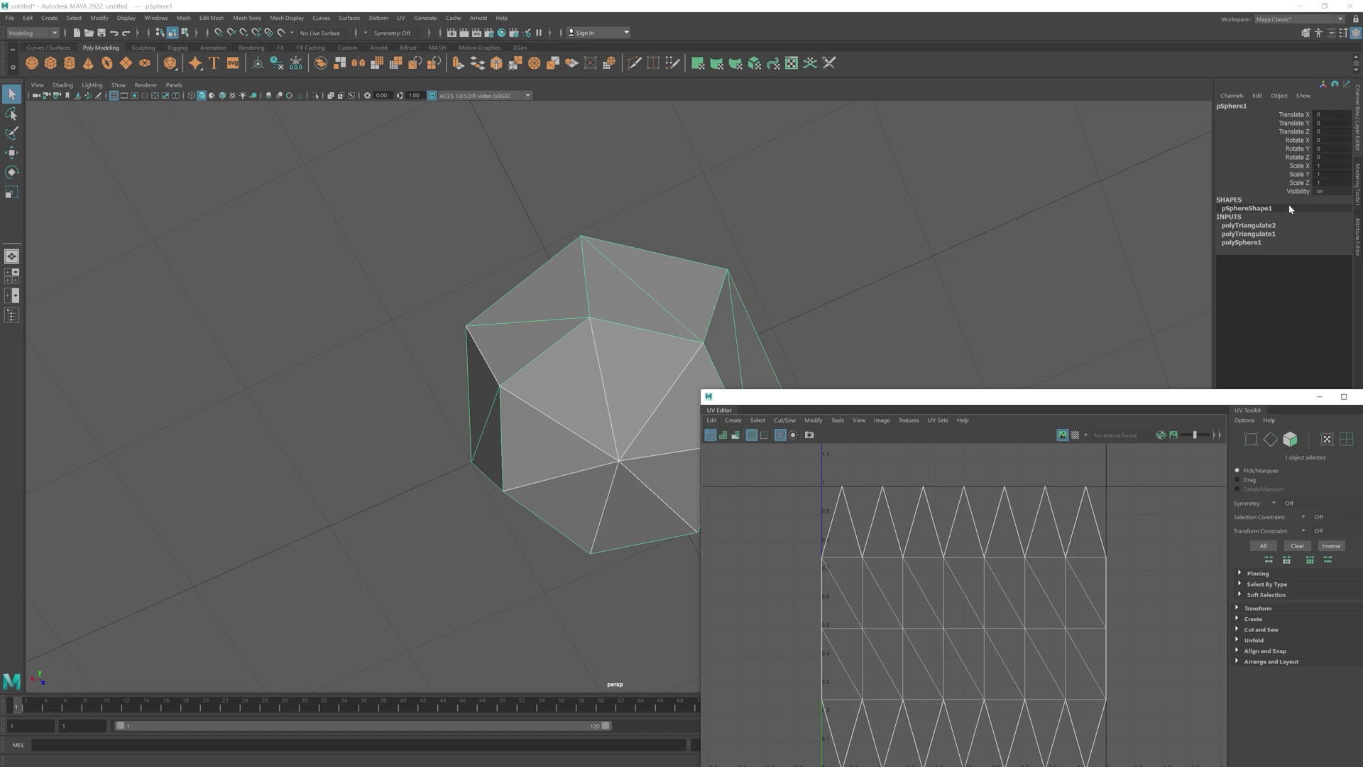
pyautogui.click(1241, 242)
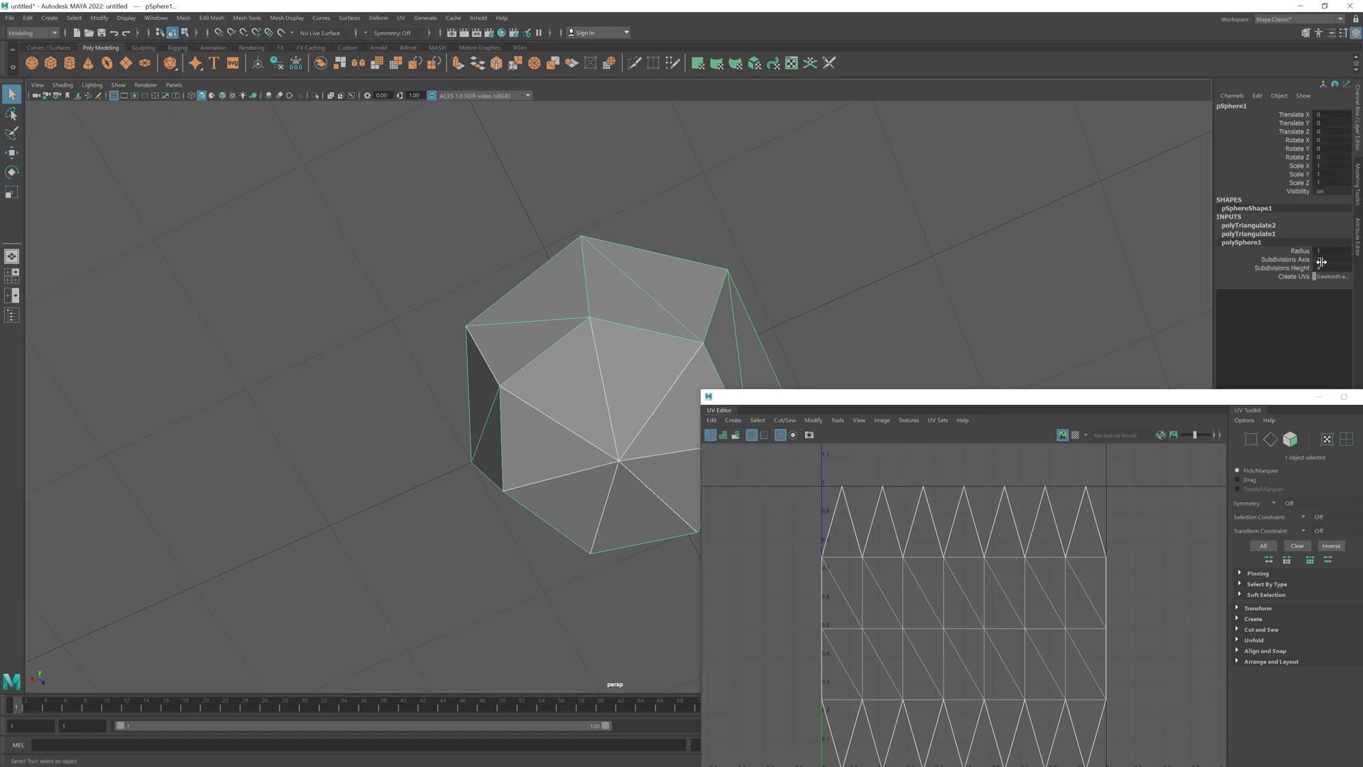
pyautogui.keyDown('ctrl'); pyautogui.moveTo(1321, 267); pyautogui.dragTo(1345, 267); pyautogui.keyUp('ctrl')
pyautogui.moveTo(610, 456); pyautogui.dragTo(627, 456, button='middle')
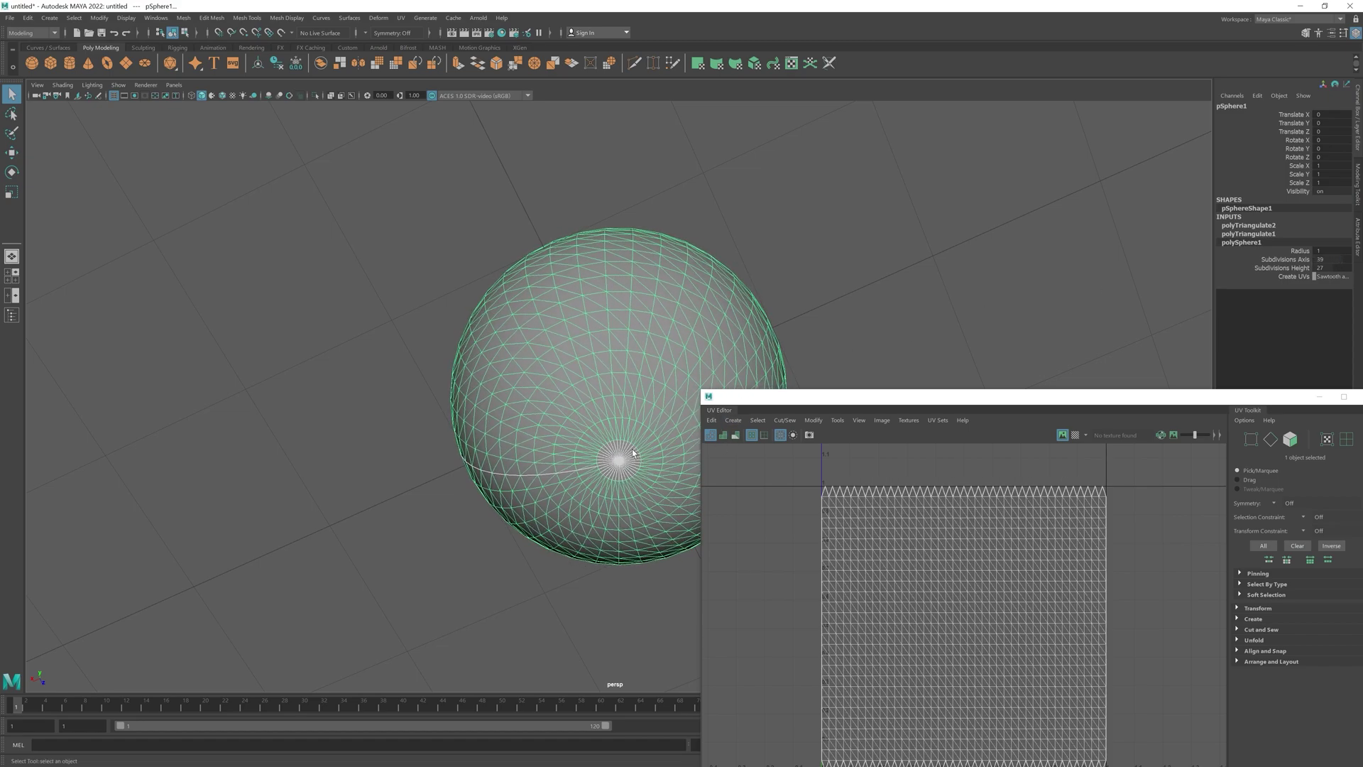
# Drop the subdivisions to Axis 7 and Height 4, and centre the UV Editor mid-screen
pyautogui.keyDown('alt'); pyautogui.moveTo(608, 459); pyautogui.dragTo(573, 409); pyautogui.keyUp('alt')
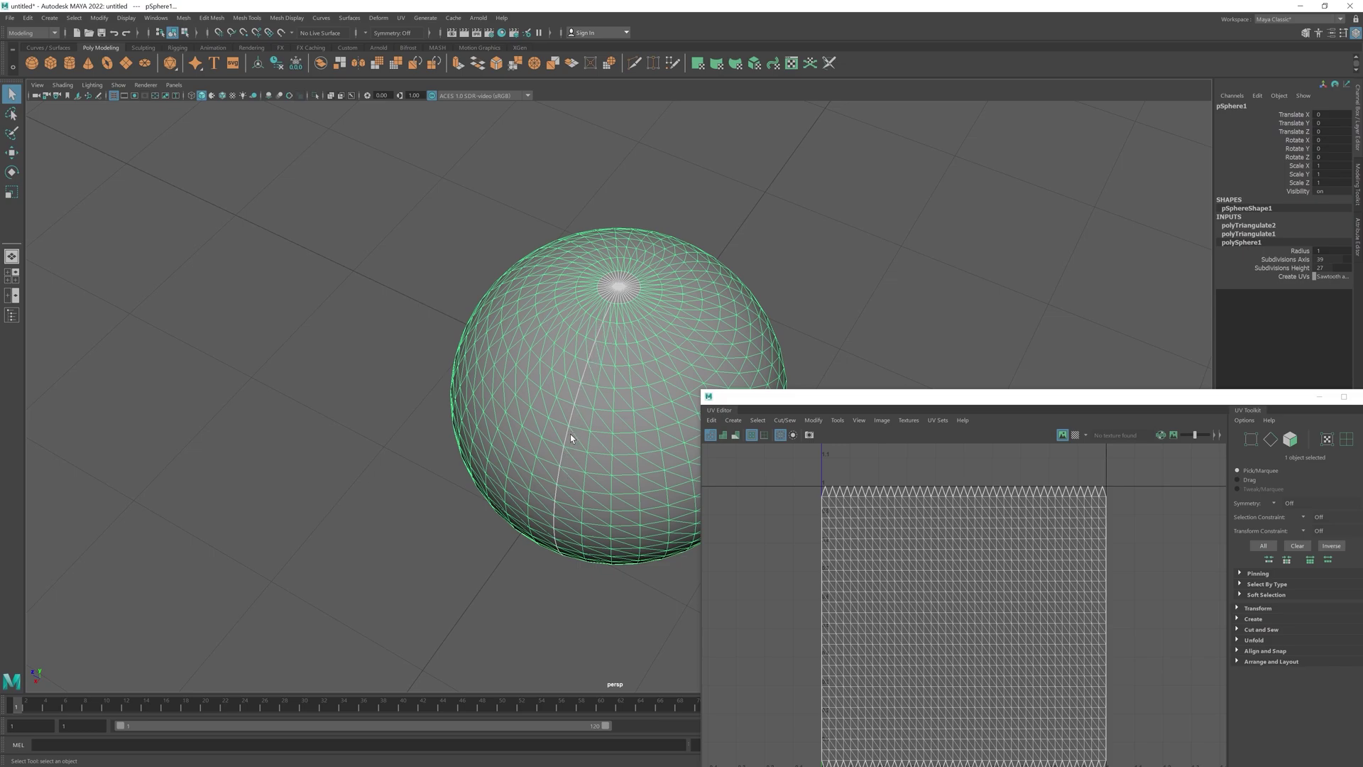
pyautogui.scroll(2, 579, 398)
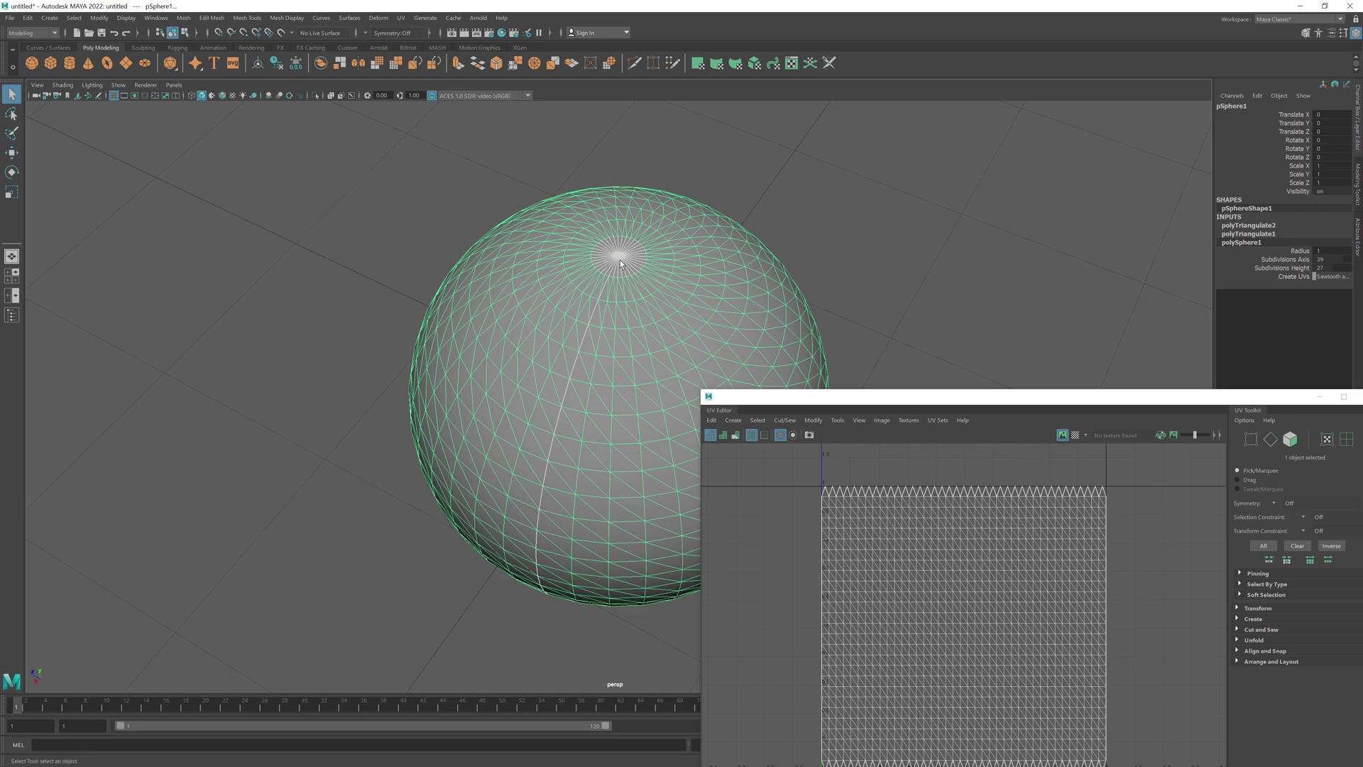
pyautogui.scroll(-2, 594, 328)
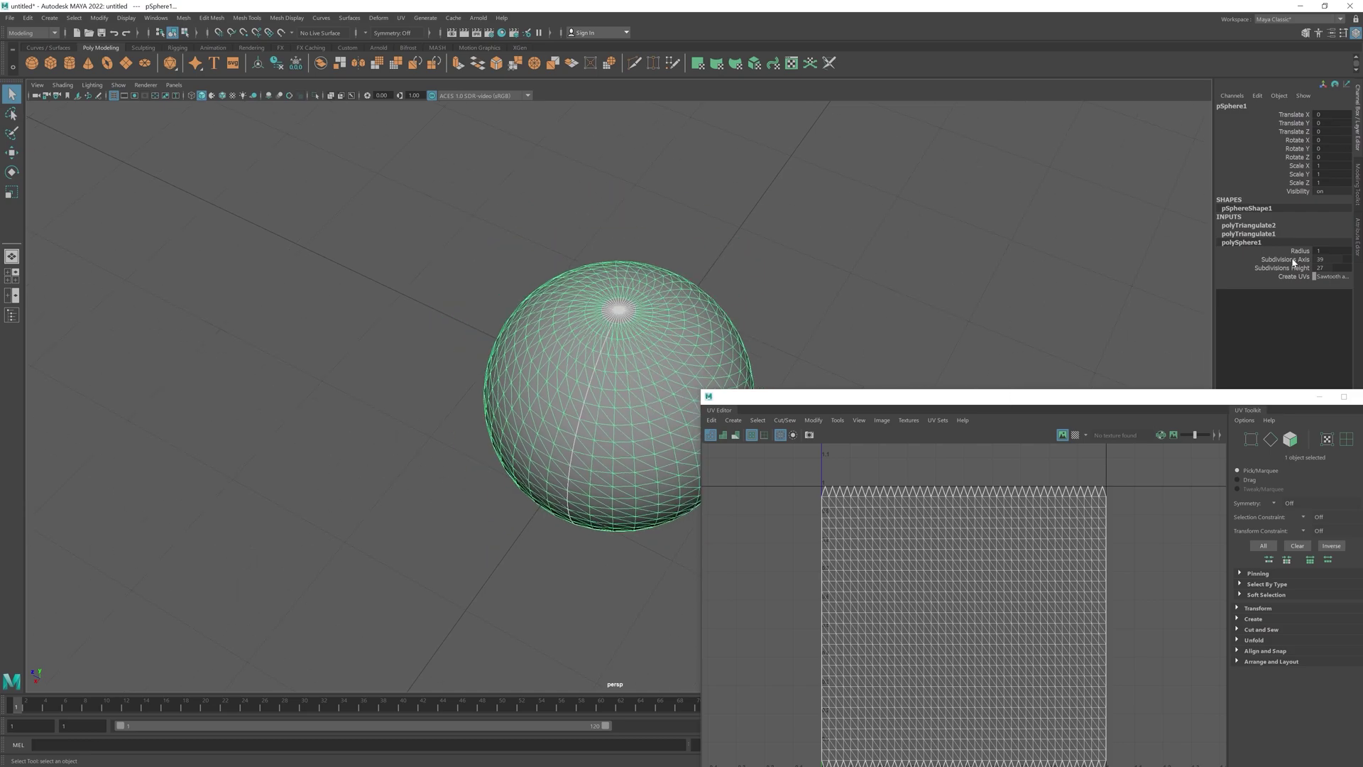
pyautogui.moveTo(1320, 260)
pyautogui.mouseDown()
pyautogui.moveTo(1325, 271)
pyautogui.moveTo(1313, 263)
pyautogui.mouseUp()
pyautogui.moveTo(1001, 399); pyautogui.dragTo(817, 159)
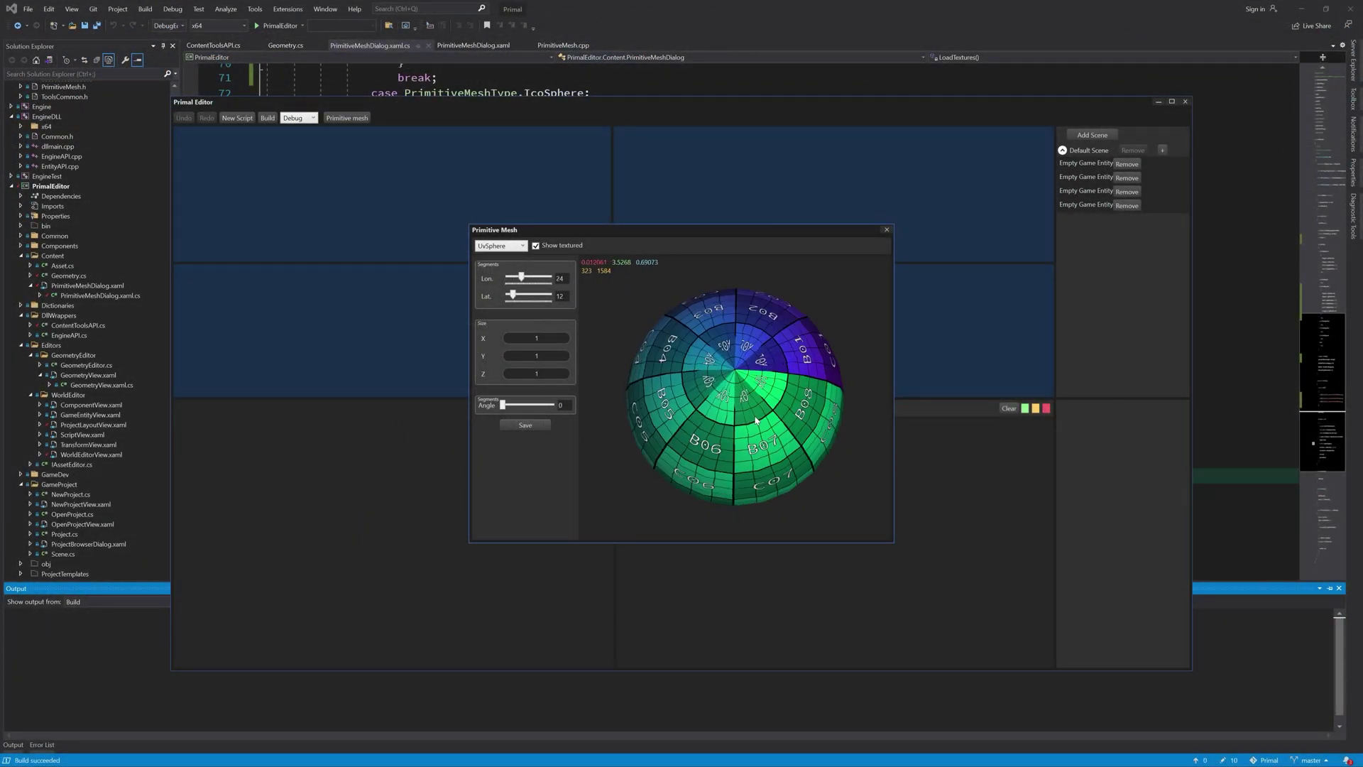
# Change the UvSphere preview's latitude segments from 12 to 37 and rotate B06/B07 forward
pyautogui.scroll(5, 755, 420)
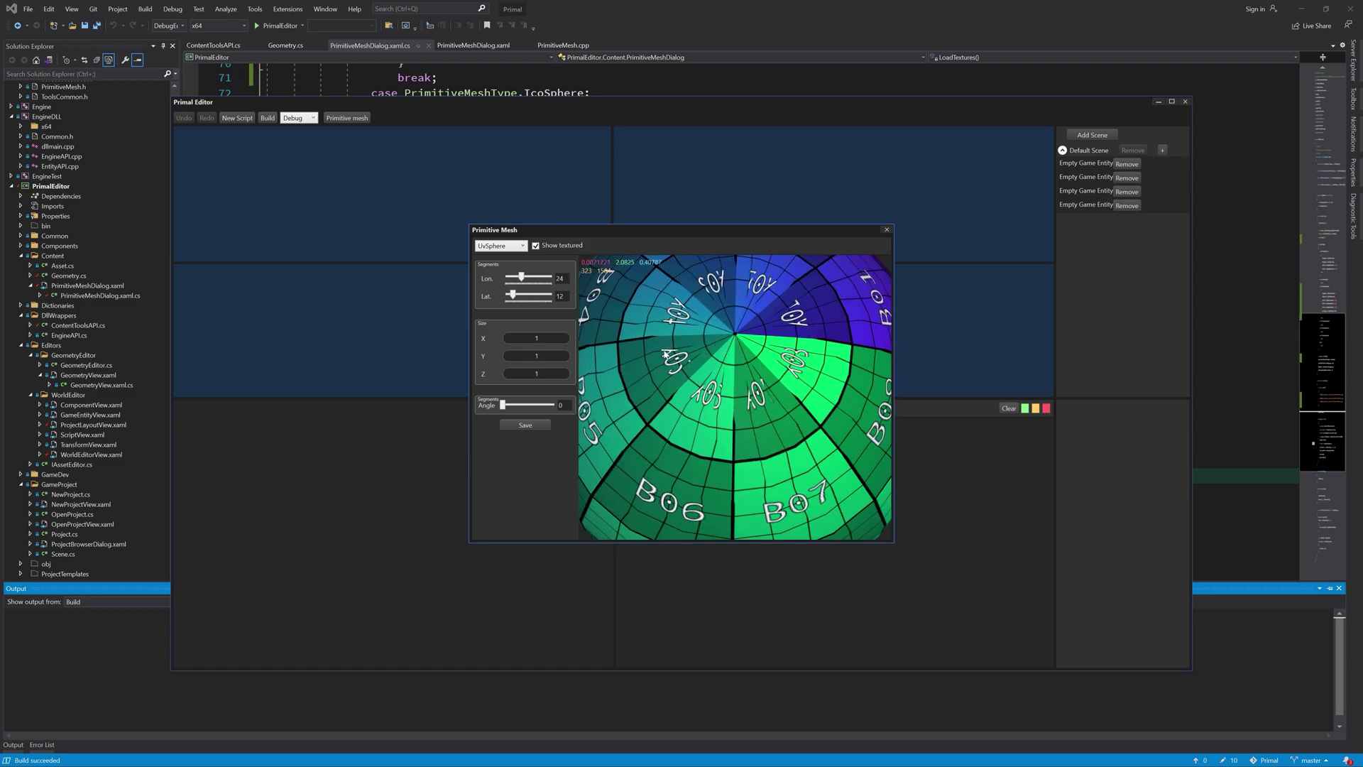
pyautogui.moveTo(512, 296); pyautogui.dragTo(509, 296)
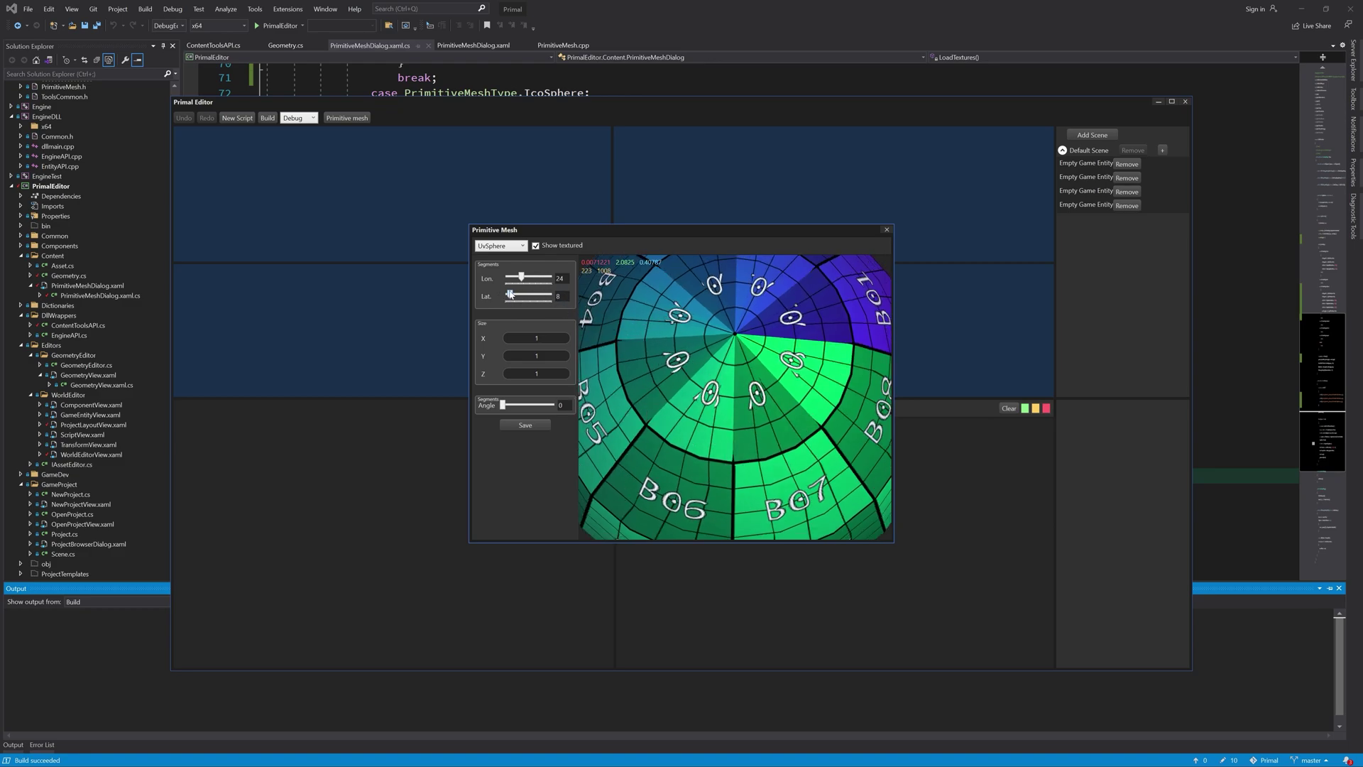
pyautogui.moveTo(509, 295); pyautogui.dragTo(532, 303)
pyautogui.moveTo(689, 441); pyautogui.dragTo(703, 412)
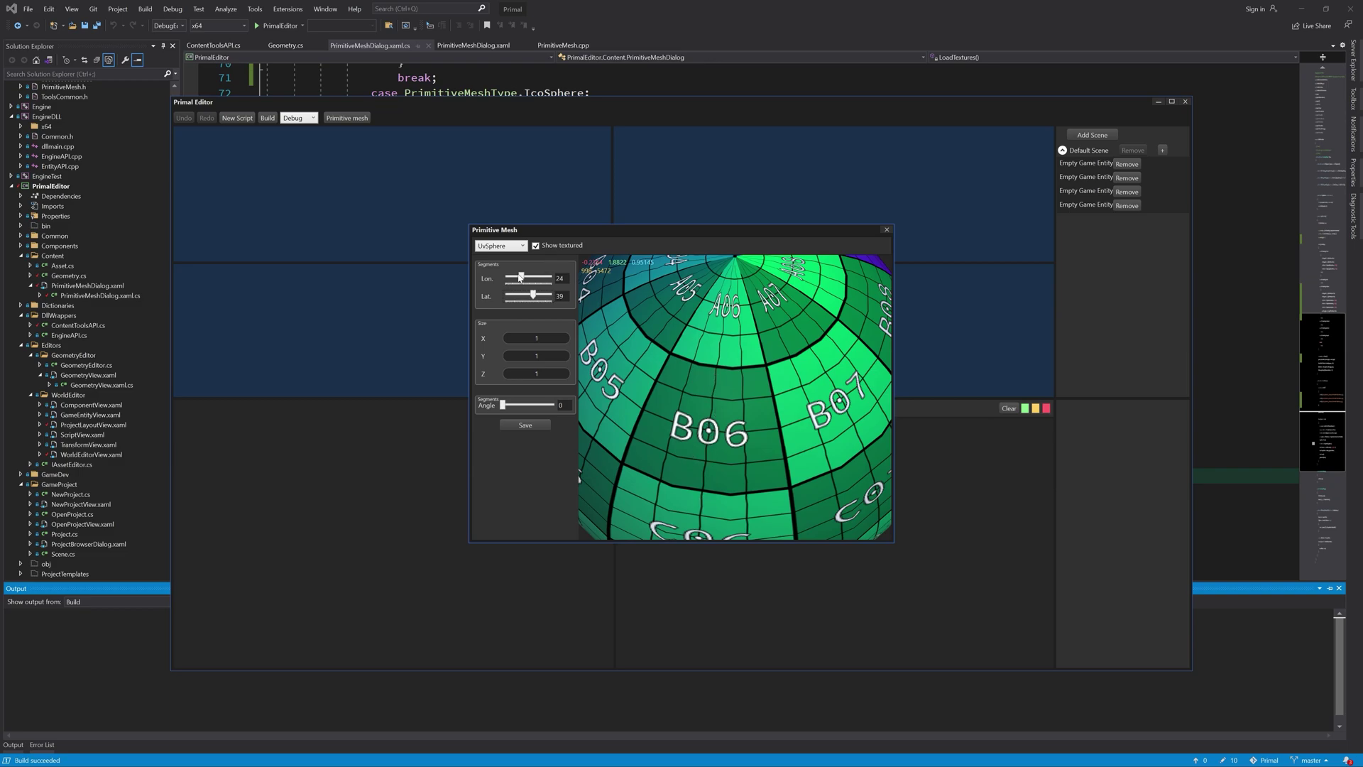
# Reduce longitude segments to 13 and orbit the preview over the top cap to face B07
pyautogui.moveTo(521, 277)
pyautogui.mouseDown()
pyautogui.moveTo(526, 294)
pyautogui.moveTo(514, 294)
pyautogui.mouseUp()
pyautogui.scroll(-5, 721, 376)
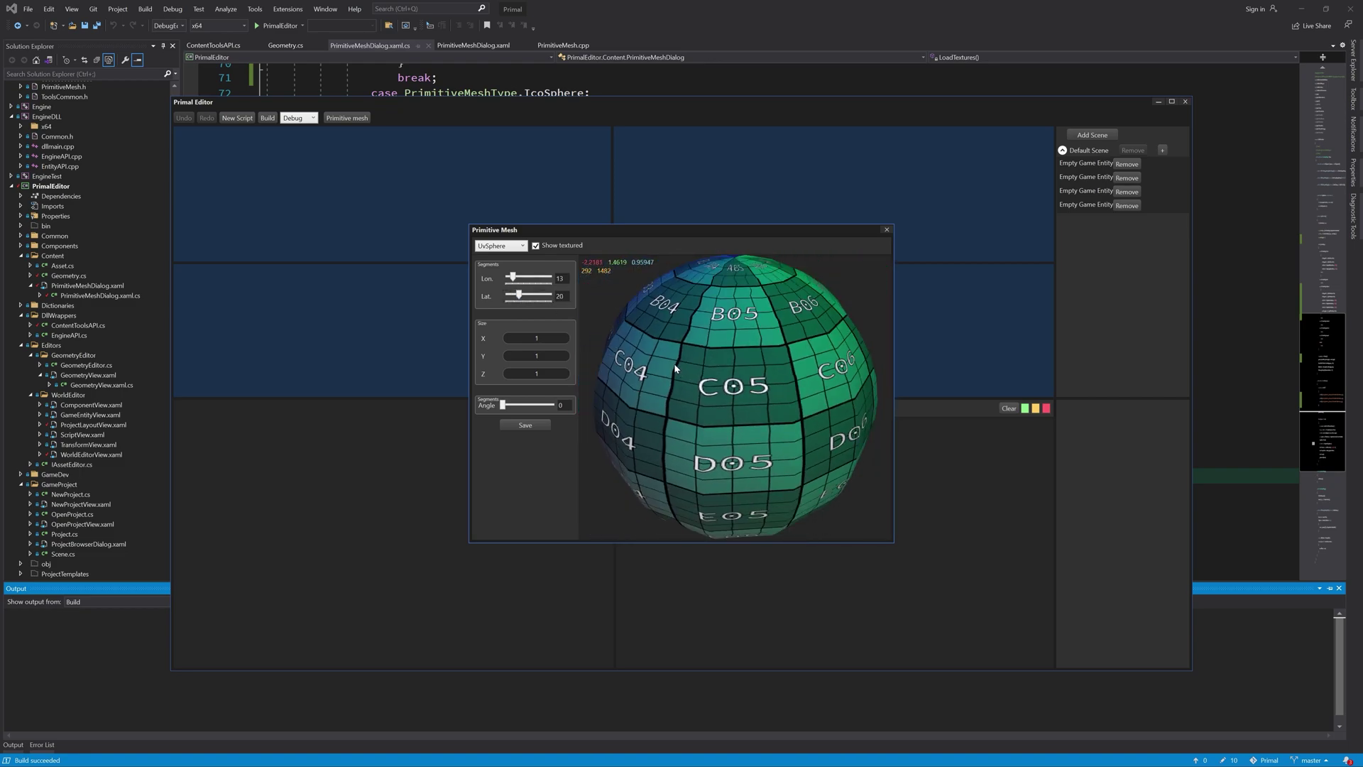
pyautogui.moveTo(653, 390); pyautogui.dragTo(615, 373)
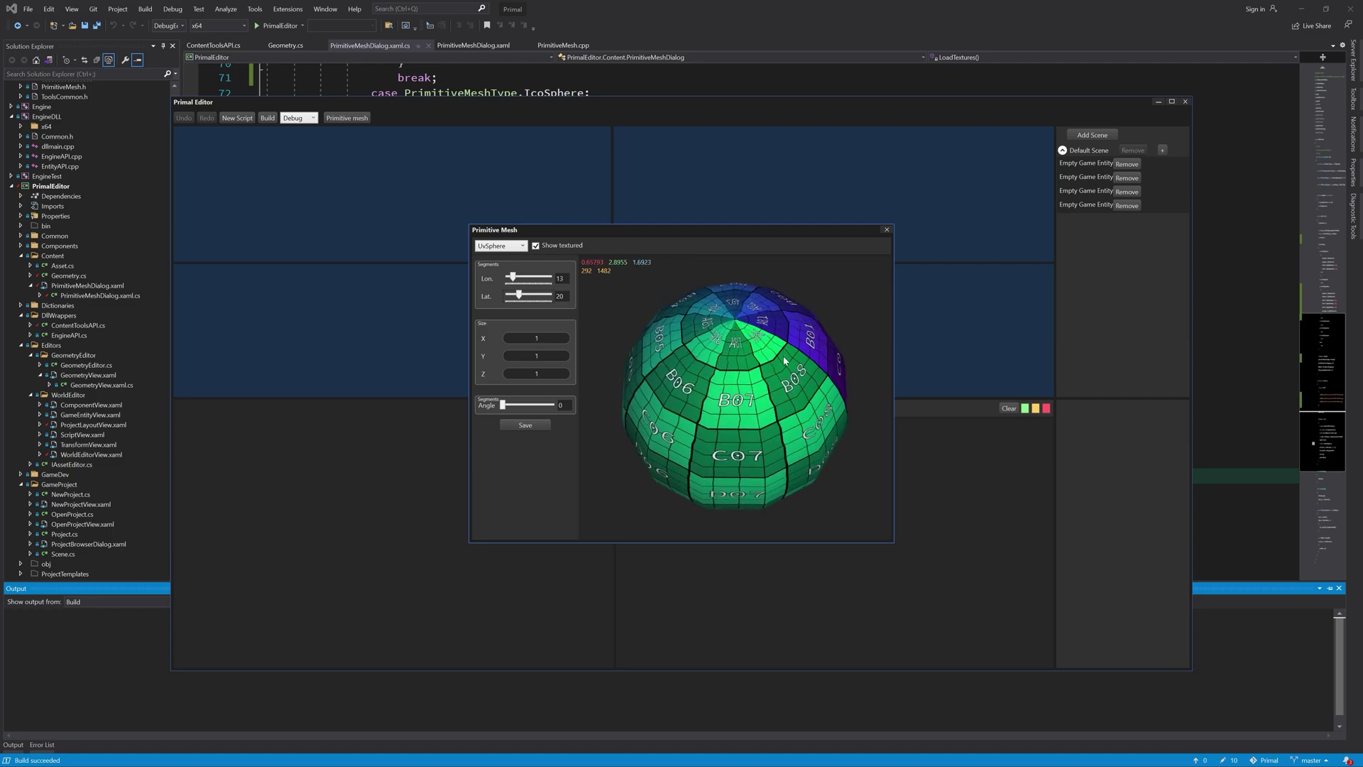
pyautogui.moveTo(774, 368); pyautogui.dragTo(675, 362)
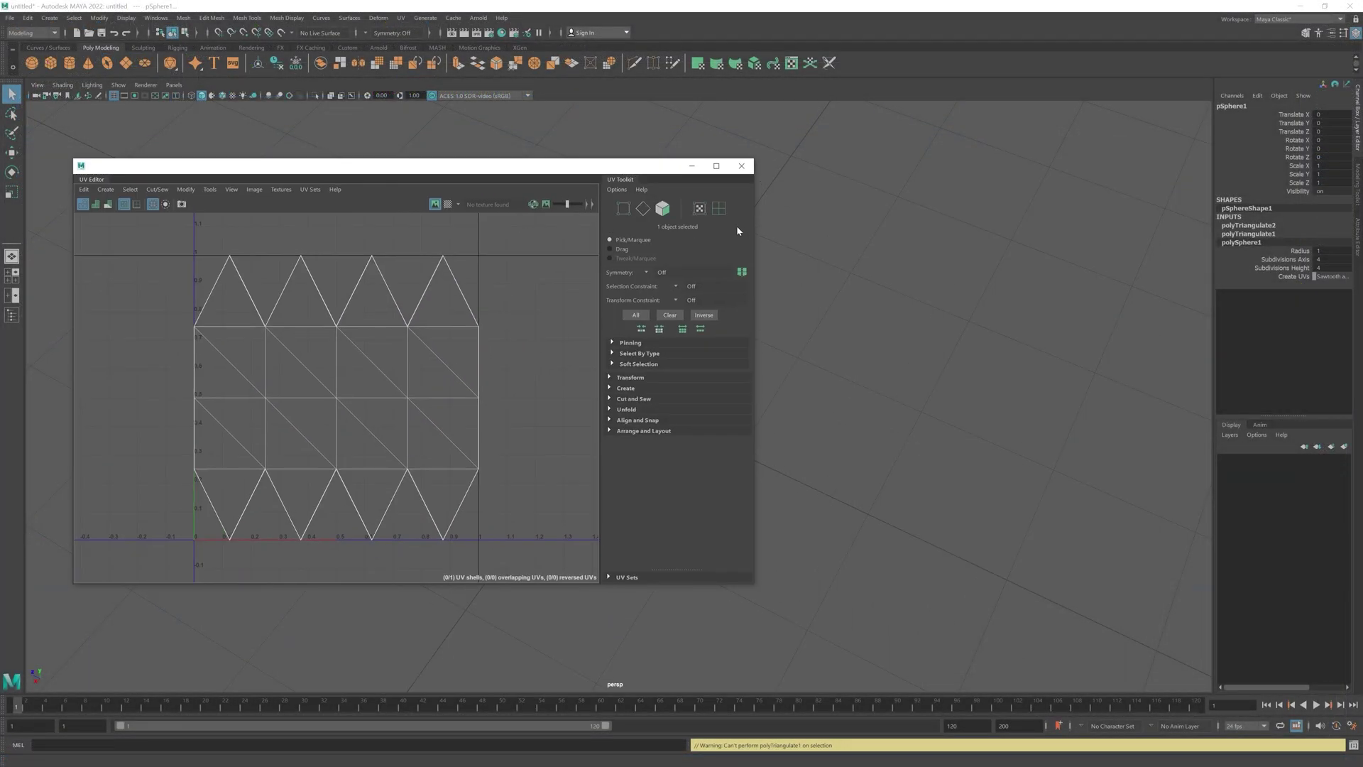
# Add a File texture node to the lambert1 material in Hypershade
pyautogui.click(501, 31)
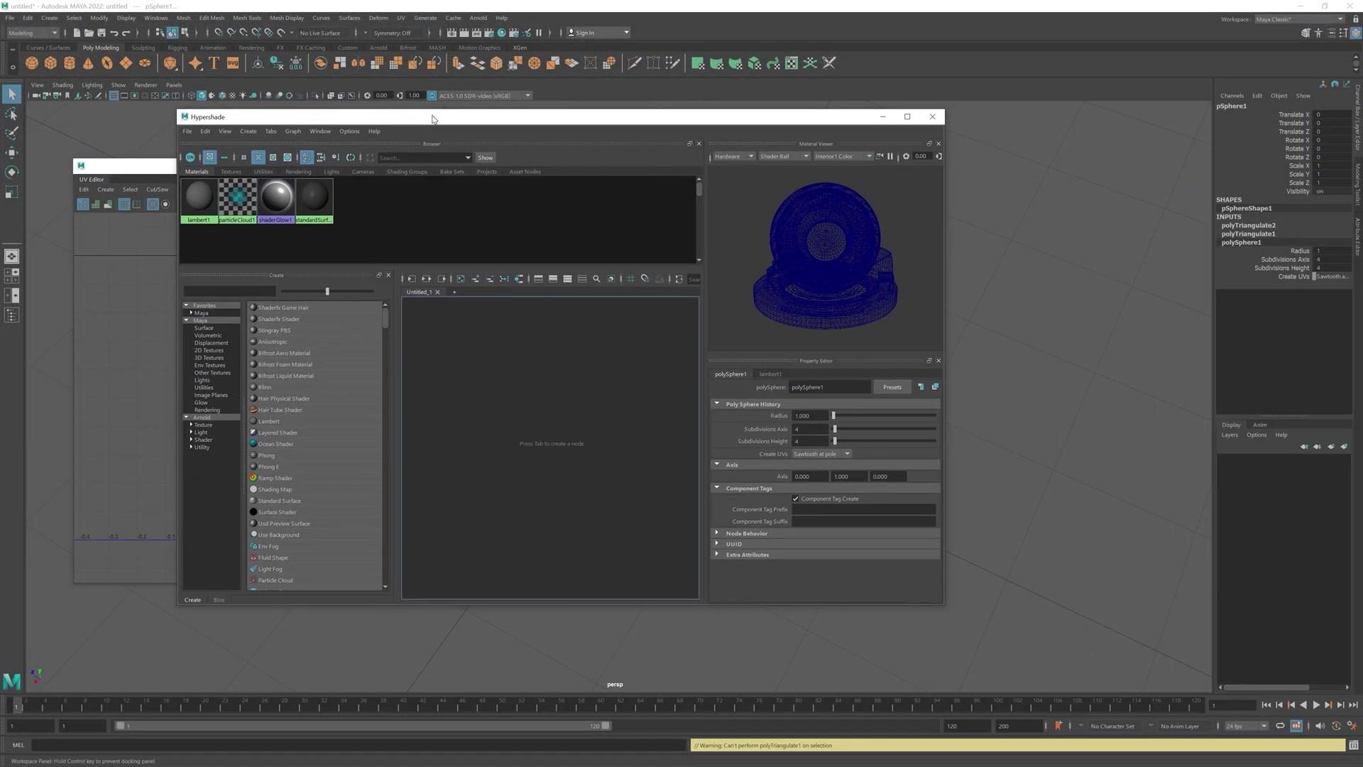
pyautogui.click(199, 199)
pyautogui.click(931, 424)
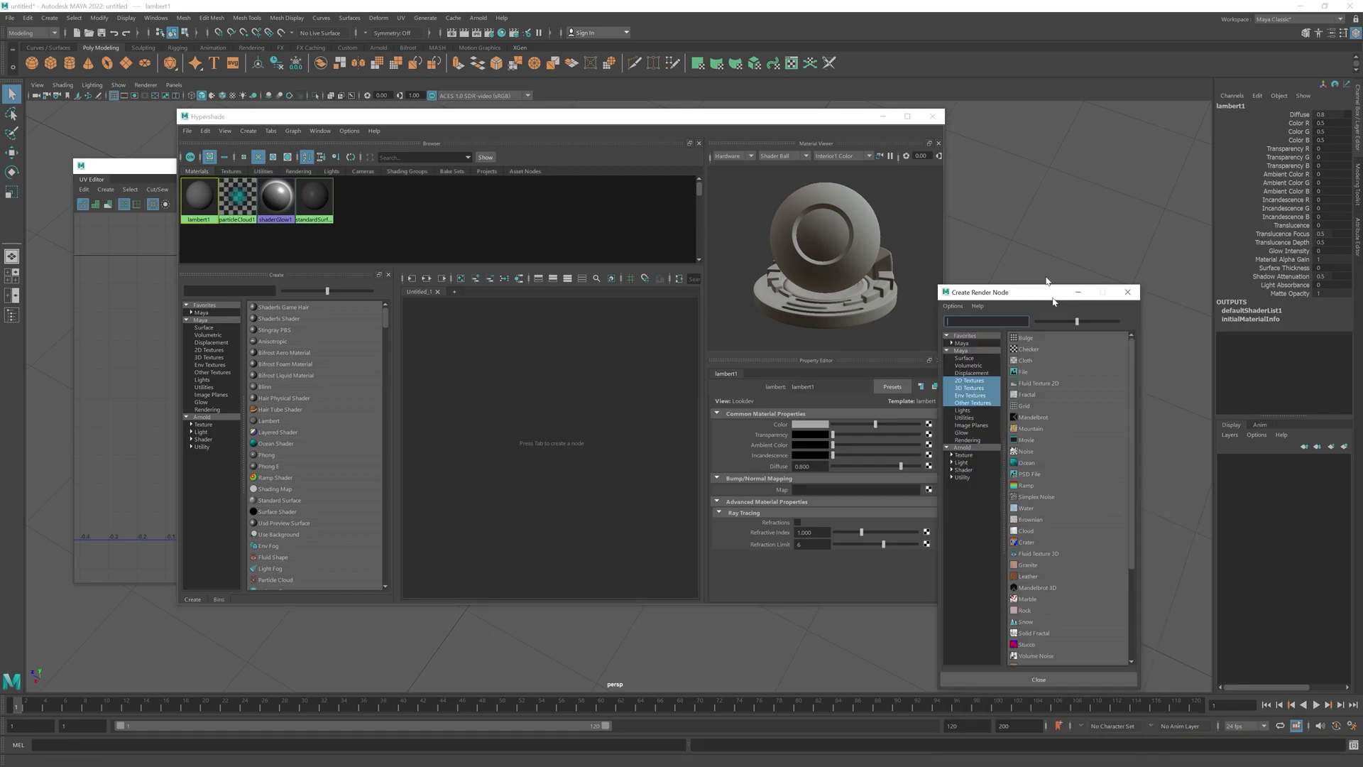
pyautogui.click(1005, 321)
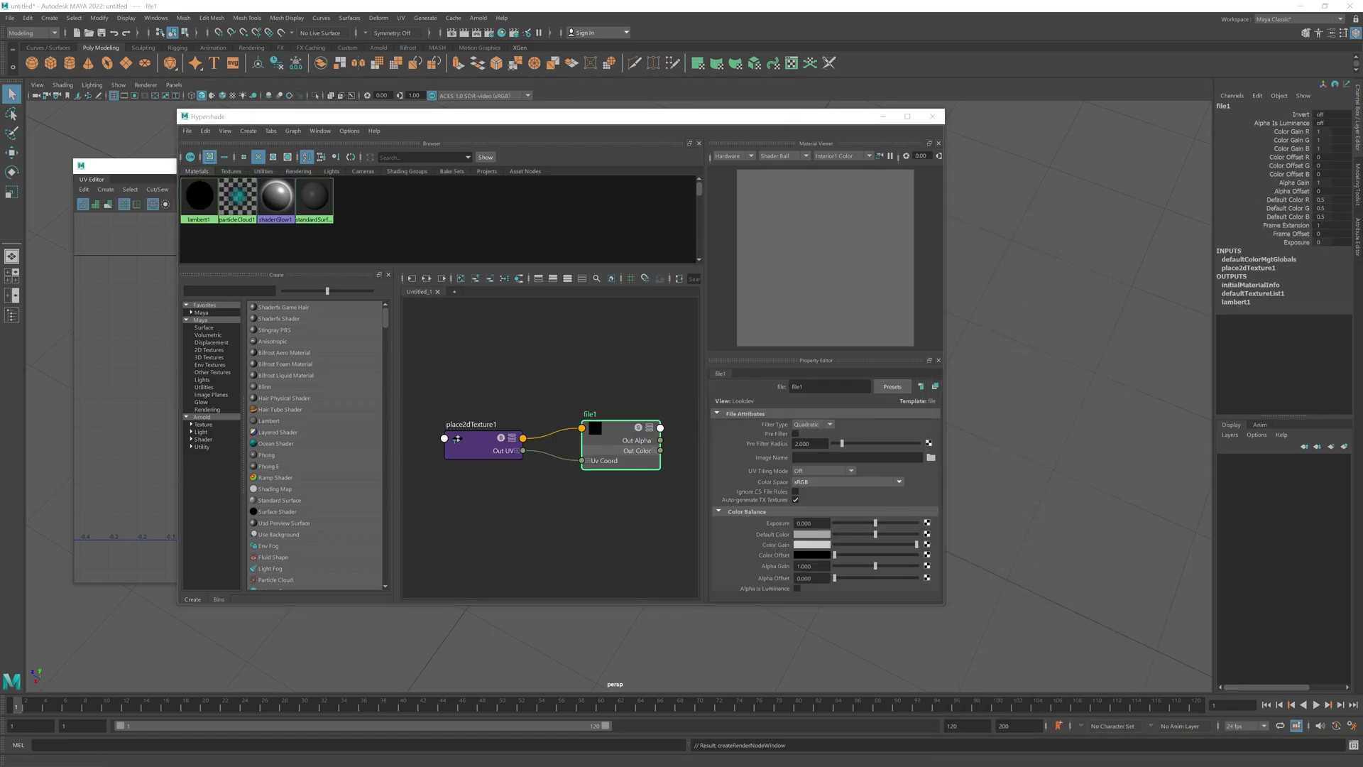
pyautogui.moveTo(796, 121); pyautogui.dragTo(820, 322)
pyautogui.click(961, 317)
# Select the sphere and show the PlaneCheckermap.png checker texture in textured display (6)
pyautogui.moveTo(665, 176); pyautogui.dragTo(856, 467)
pyautogui.click(618, 341)
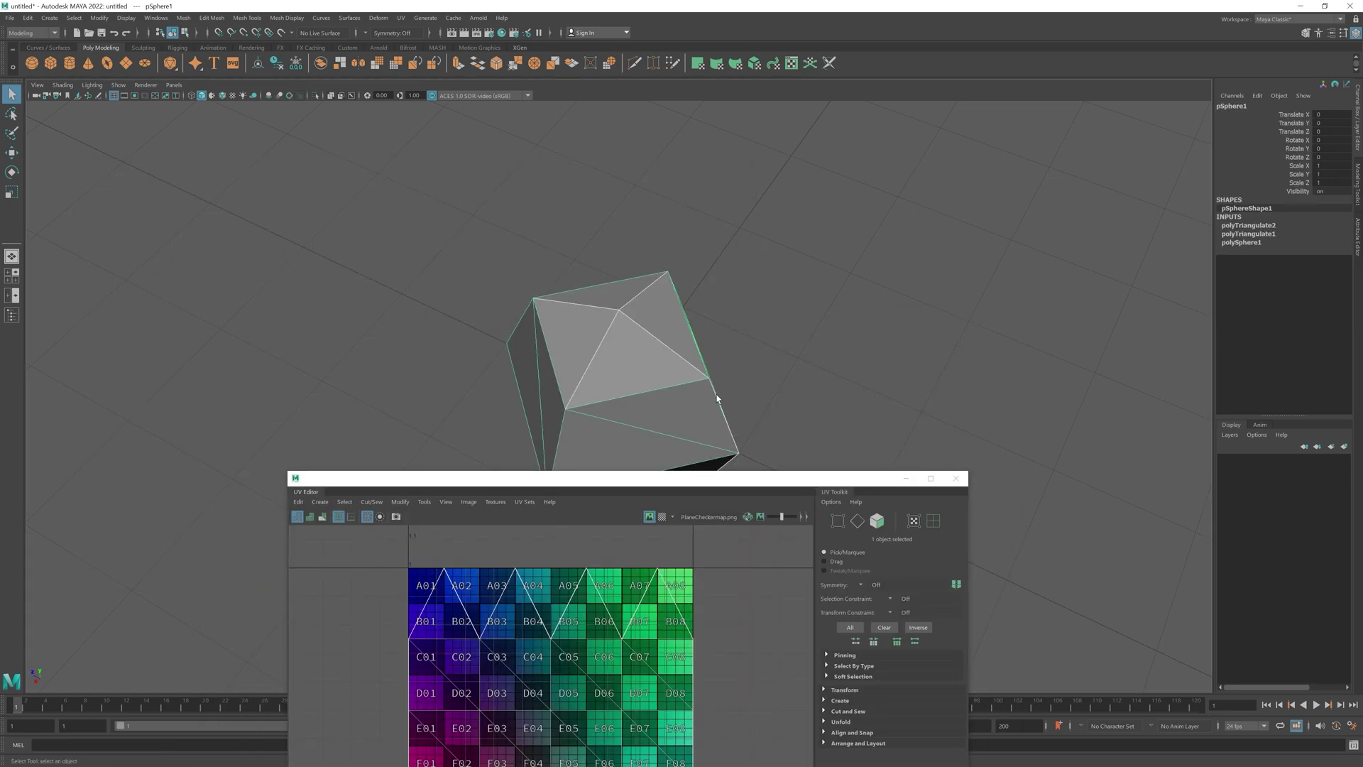
pyautogui.moveTo(710, 454); pyautogui.dragTo(1068, 240)
pyautogui.moveTo(570, 359)
pyautogui.mouseDown(button='right')
pyautogui.moveTo(576, 639)
pyautogui.moveTo(630, 563)
pyautogui.moveTo(480, 447)
pyautogui.mouseUp(button='right')
pyautogui.press('6')
pyautogui.moveTo(1031, 241); pyautogui.dragTo(91, 201)
pyautogui.keyDown('alt'); pyautogui.moveTo(575, 369); pyautogui.dragTo(740, 343); pyautogui.keyUp('alt')
# Set polySphere1 Subdivisions Axis to 10 and enter 10 for Height, then view it from above
pyautogui.click(1251, 245)
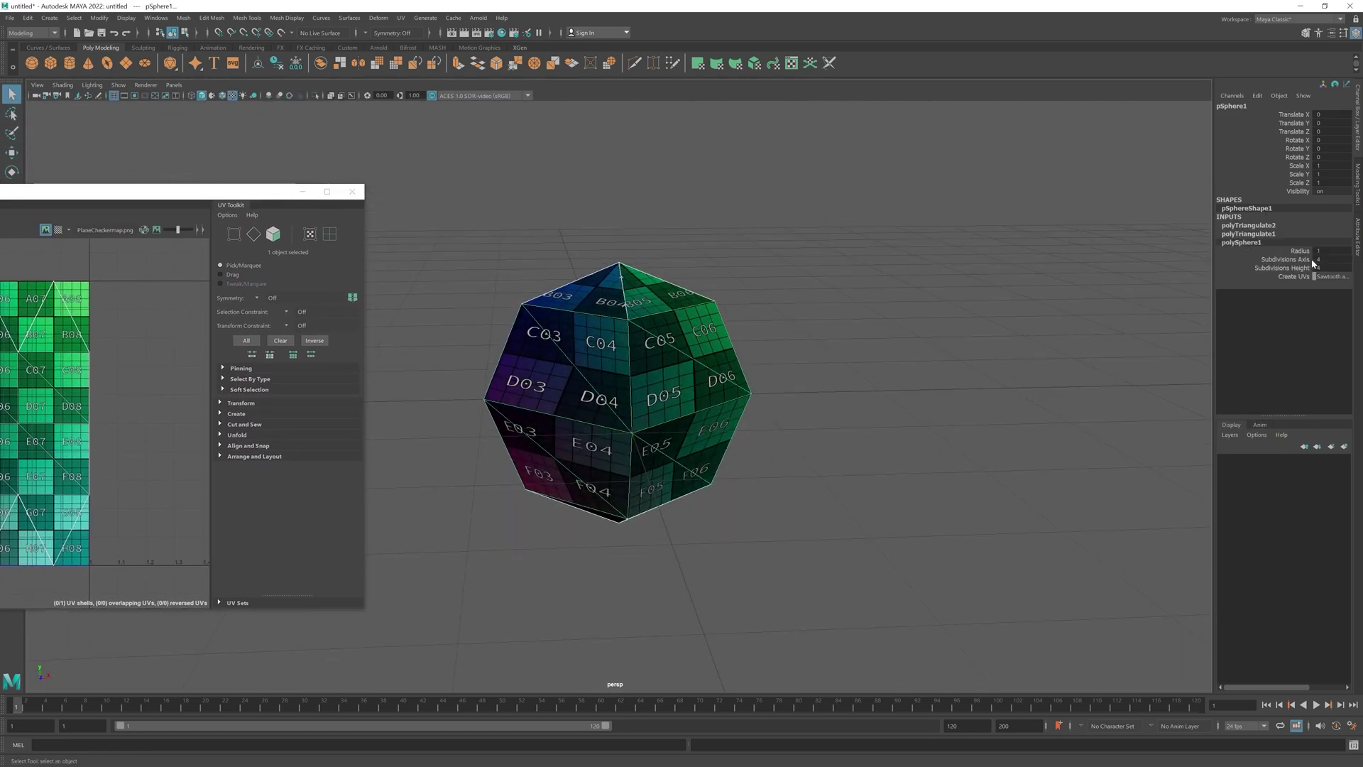
pyautogui.doubleClick(1320, 260)
pyautogui.write('6')
pyautogui.press('Return')
pyautogui.write('10')
pyautogui.press('Return')
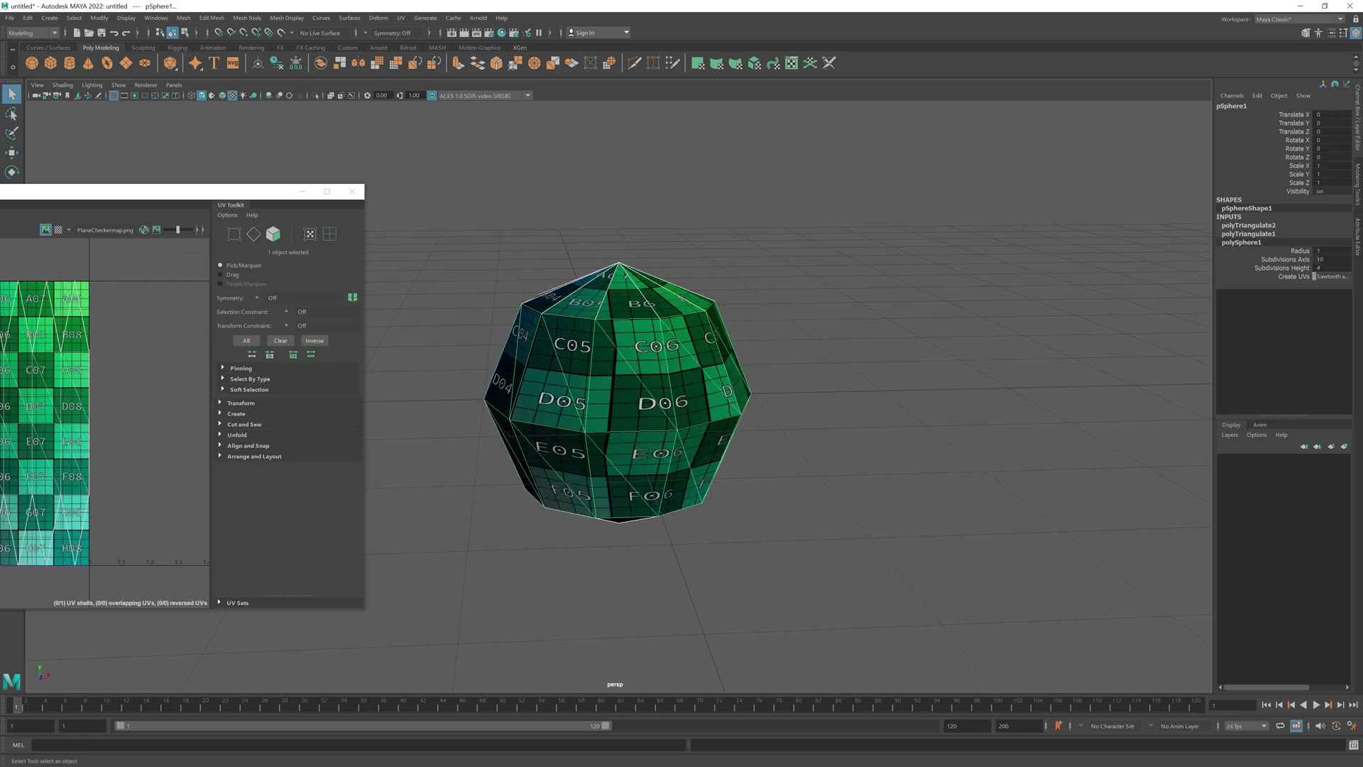
pyautogui.doubleClick(1320, 267)
pyautogui.write('10')
pyautogui.press('Return')
pyautogui.click(887, 319)
pyautogui.keyDown('alt'); pyautogui.moveTo(888, 319); pyautogui.dragTo(776, 373); pyautogui.keyUp('alt')
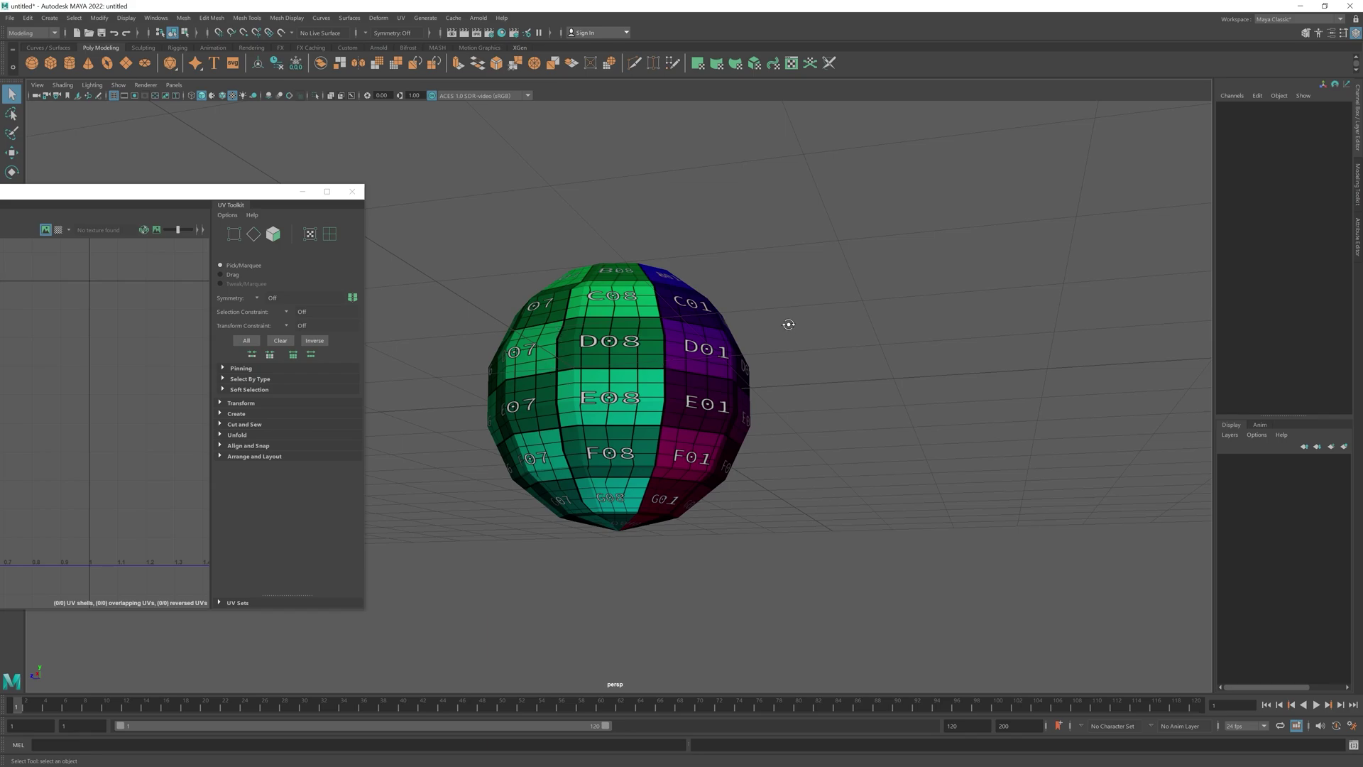
pyautogui.keyDown('alt'); pyautogui.moveTo(788, 326); pyautogui.dragTo(497, 355); pyautogui.keyUp('alt')
# Centre the UV Editor on the sphere's UVs, inspect a C06/C07 face, then frame the tile
pyautogui.click(611, 363)
pyautogui.moveTo(80, 193); pyautogui.dragTo(781, 175)
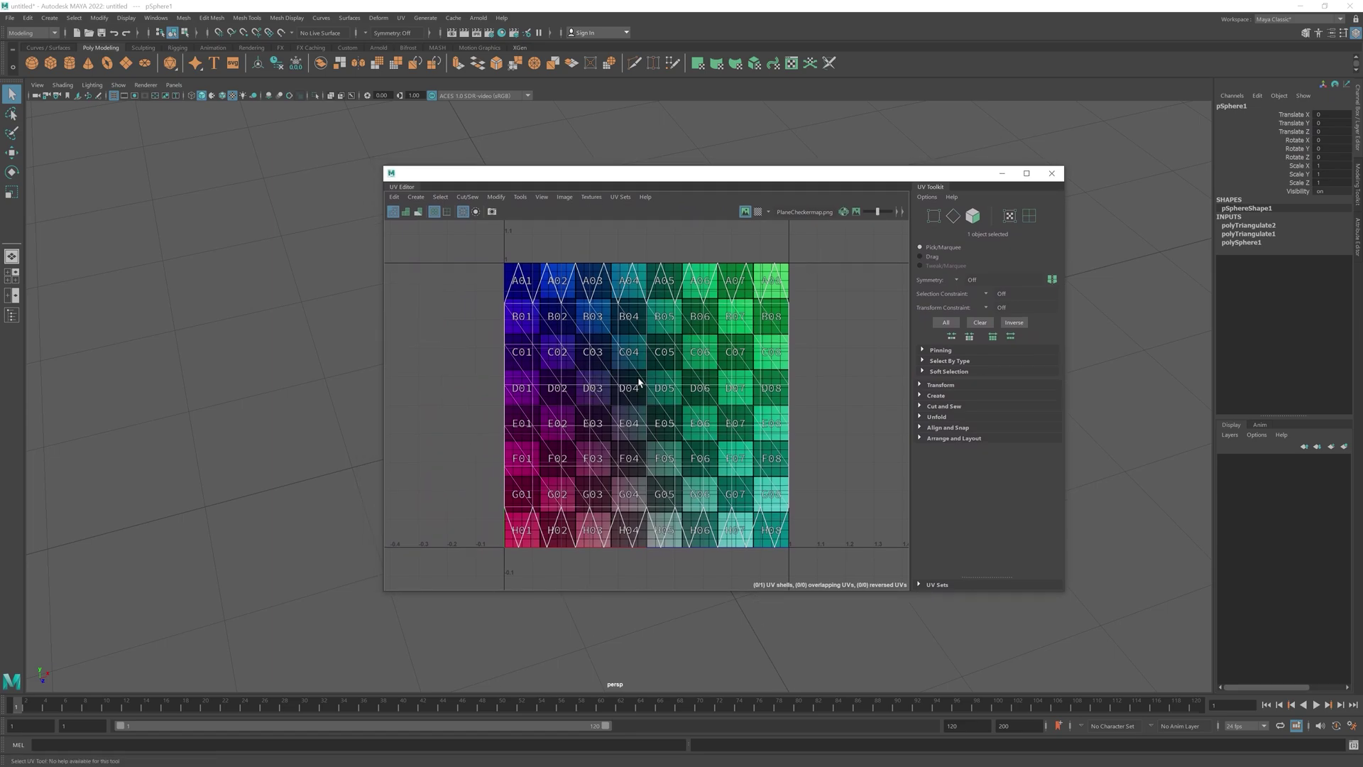
pyautogui.scroll(3, 639, 380)
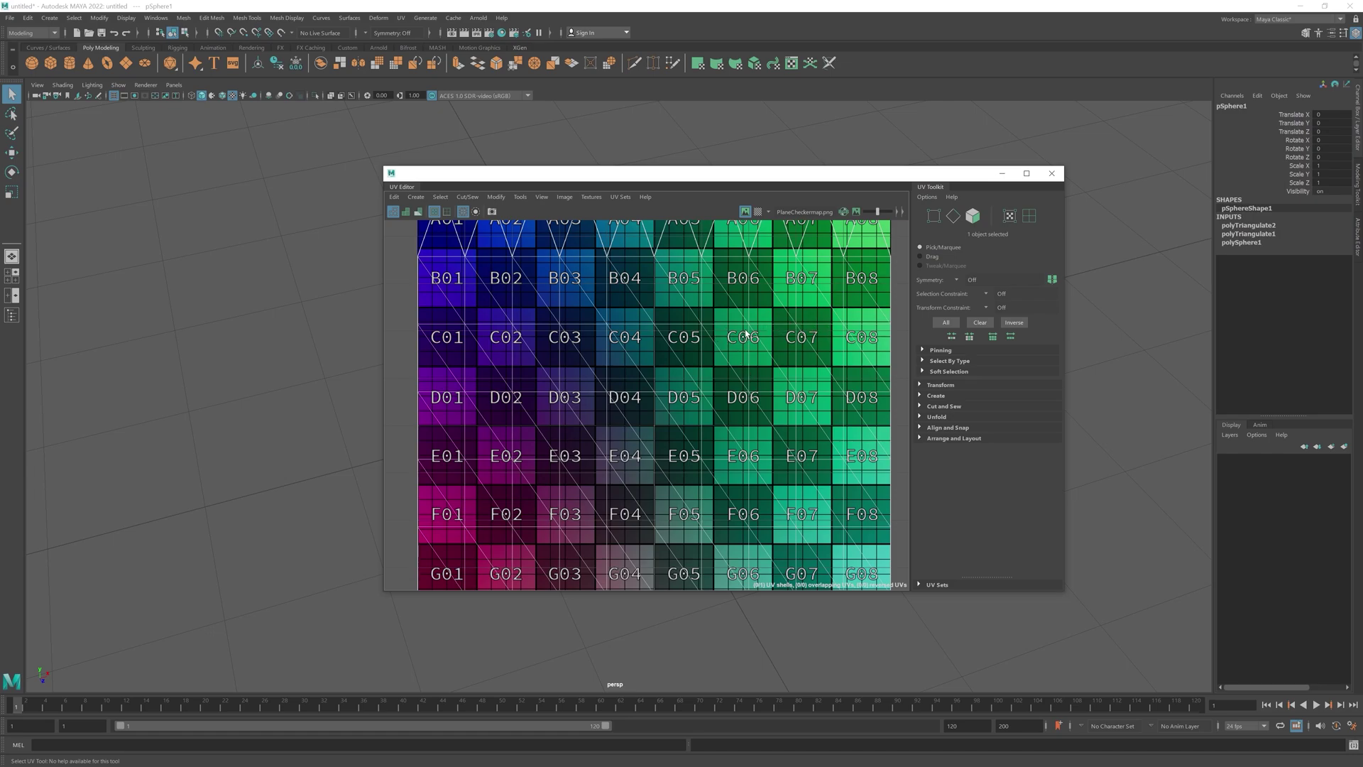
pyautogui.moveTo(574, 173); pyautogui.dragTo(637, 183)
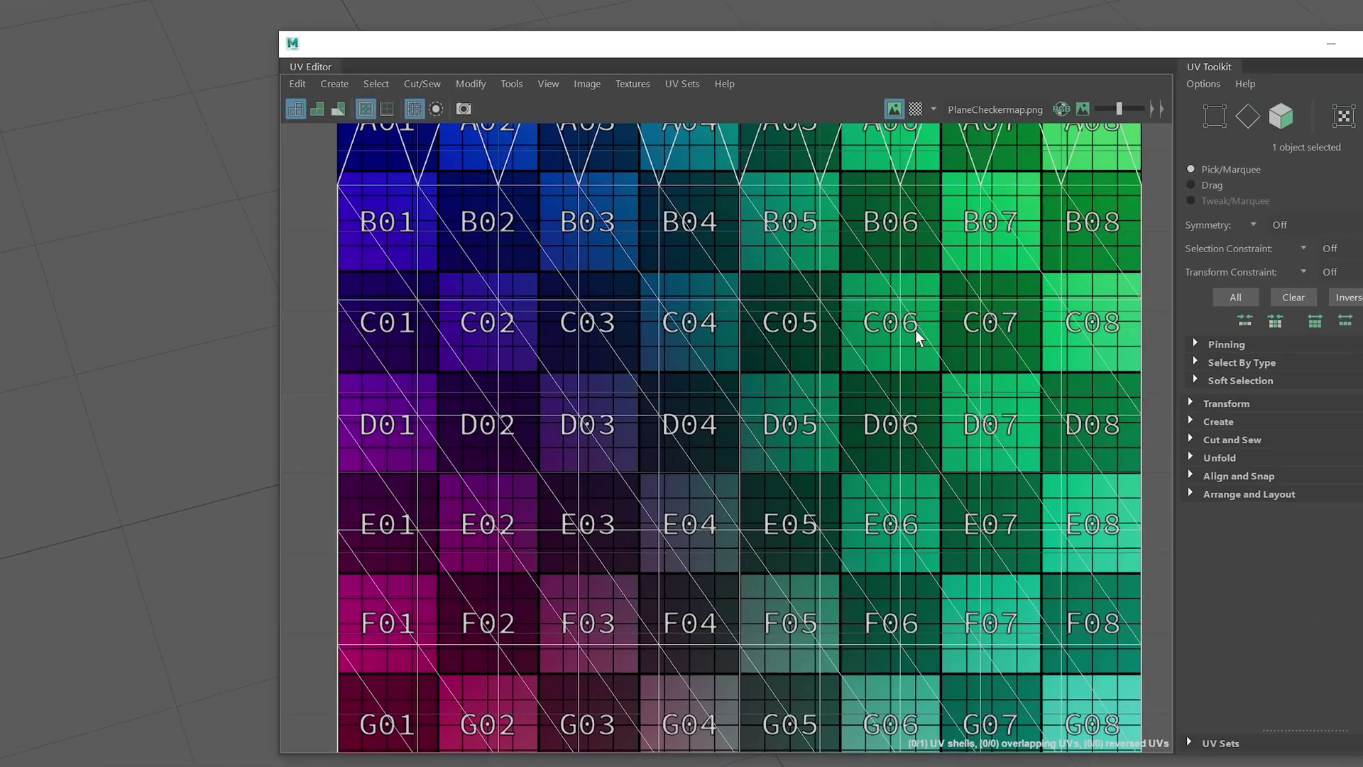
pyautogui.click(851, 366)
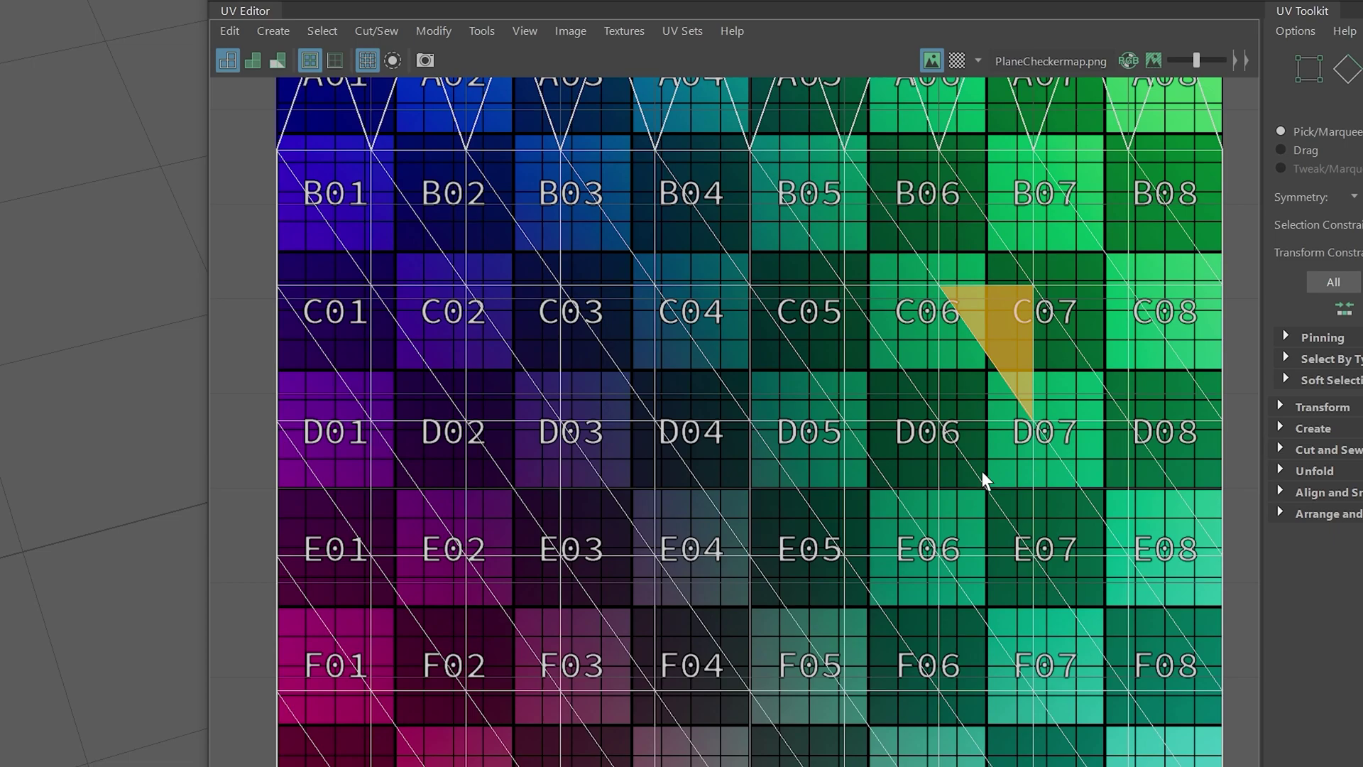
pyautogui.press('F8')
pyautogui.press('f')
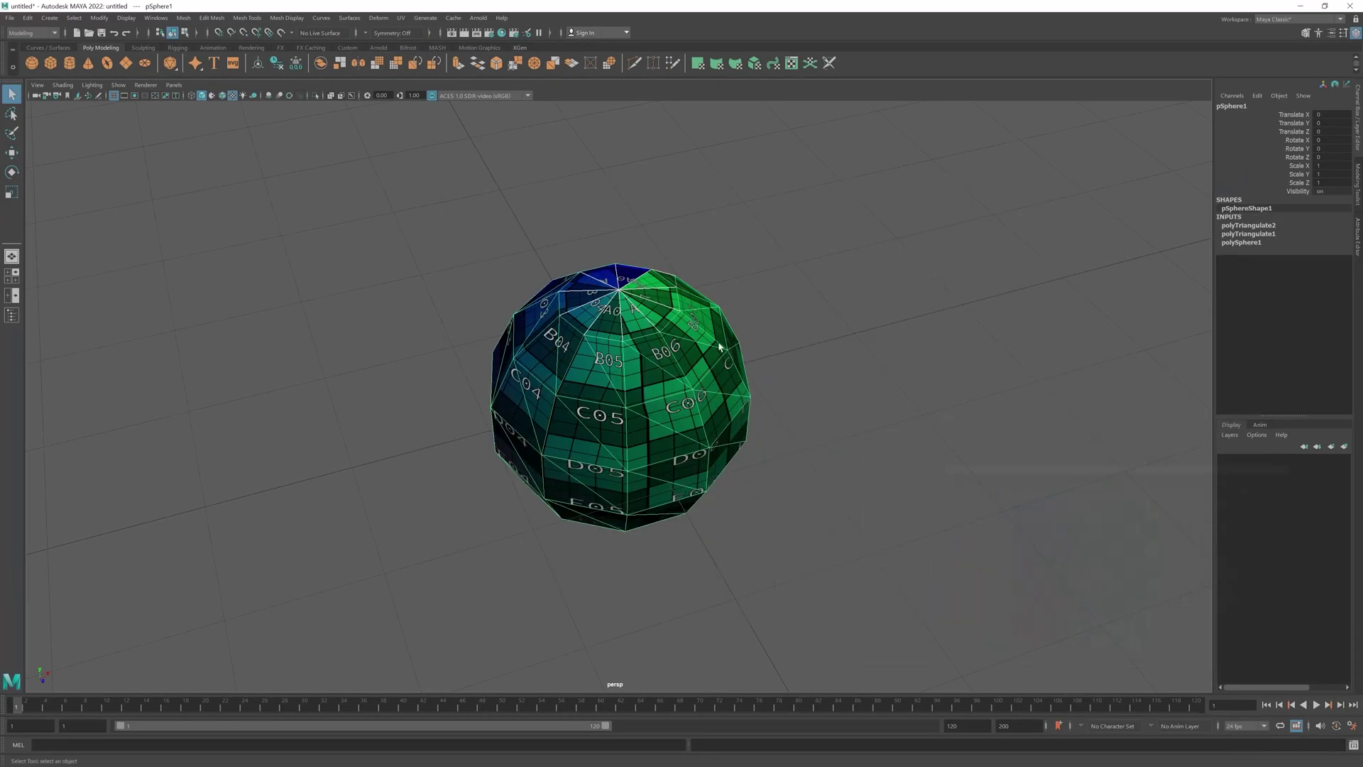
pyautogui.keyDown('alt'); pyautogui.moveTo(624, 298); pyautogui.dragTo(846, 298); pyautogui.keyUp('alt')
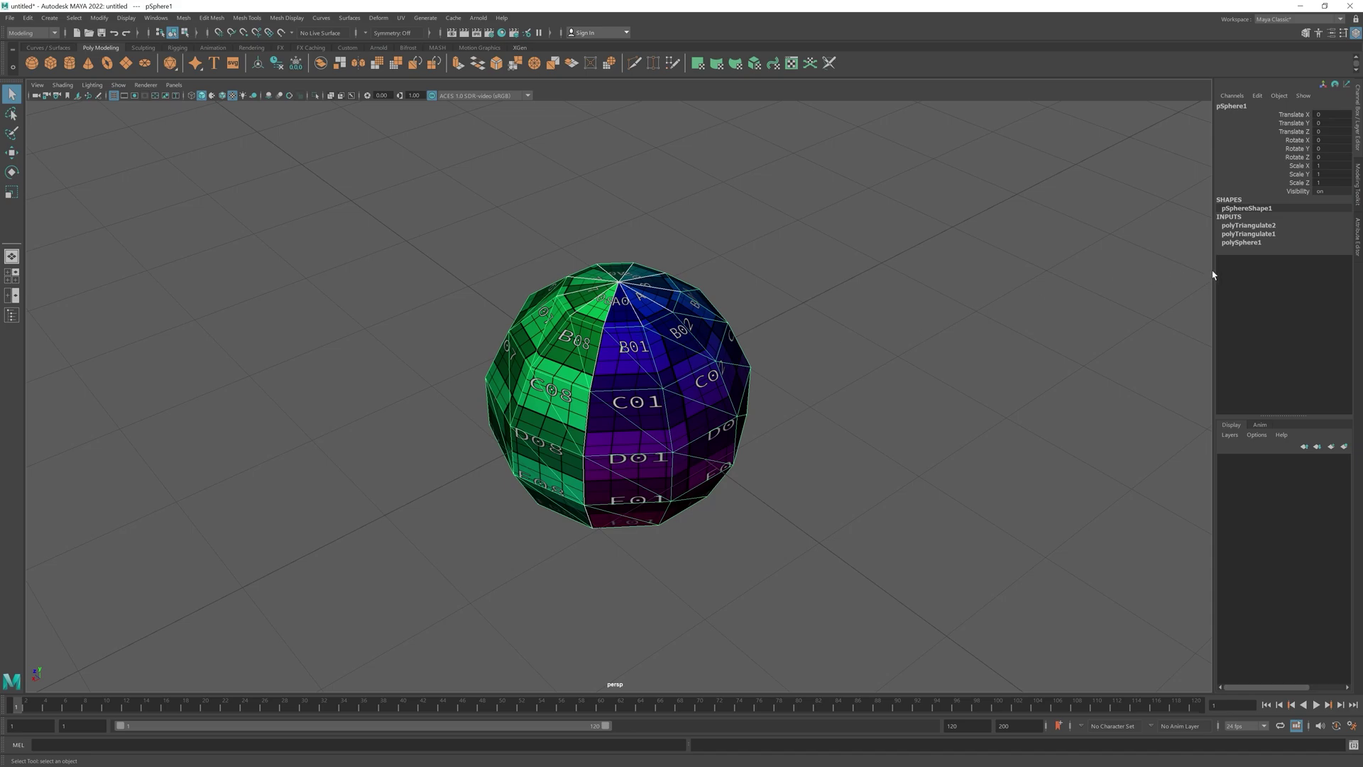
# Raise Subdivisions Axis and set Subdivisions Height to 44, then orbit around the dense sphere
pyautogui.click(1241, 242)
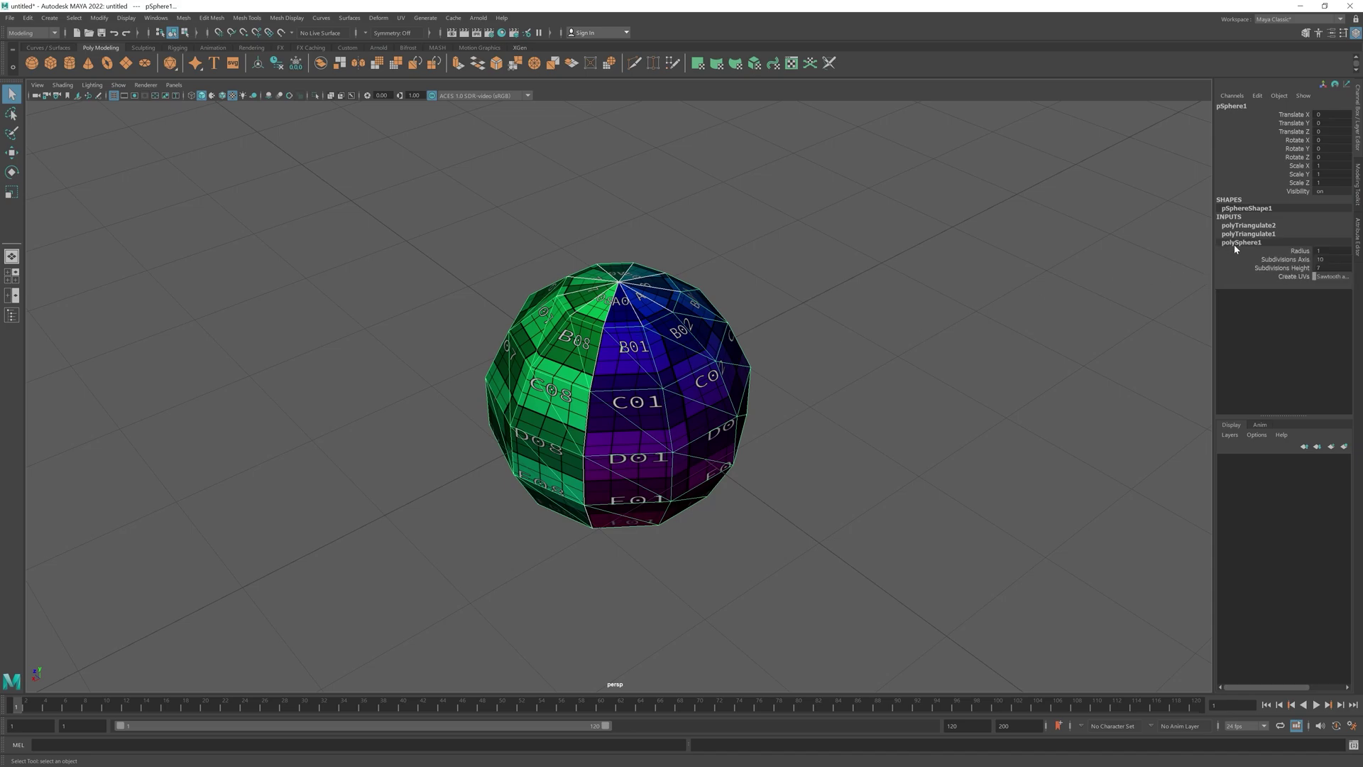
pyautogui.moveTo(1317, 260); pyautogui.dragTo(1329, 260, button='middle')
pyautogui.click(1331, 268)
pyautogui.write('44')
pyautogui.press('Return')
pyautogui.click(844, 388)
pyautogui.keyDown('alt'); pyautogui.moveTo(844, 388); pyautogui.dragTo(677, 400); pyautogui.keyUp('alt')
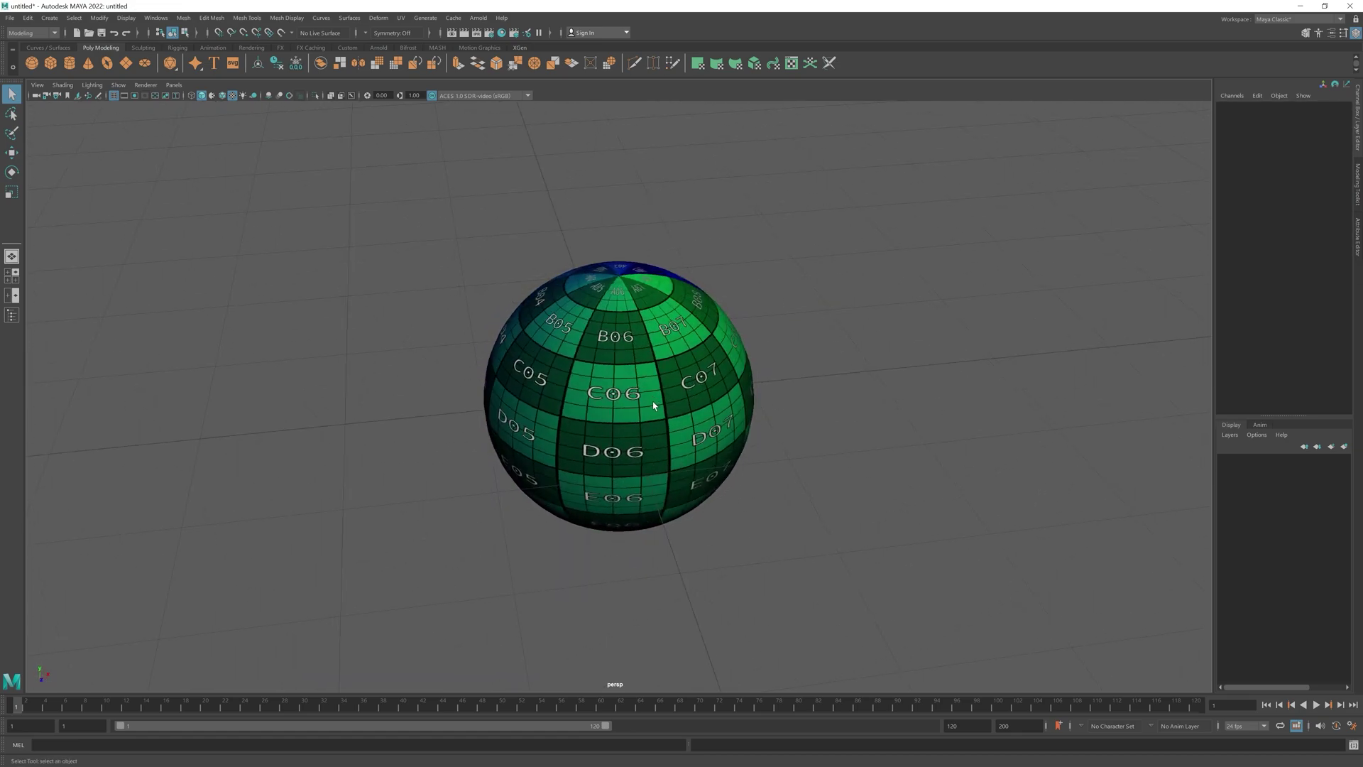
pyautogui.scroll(5, 643, 390)
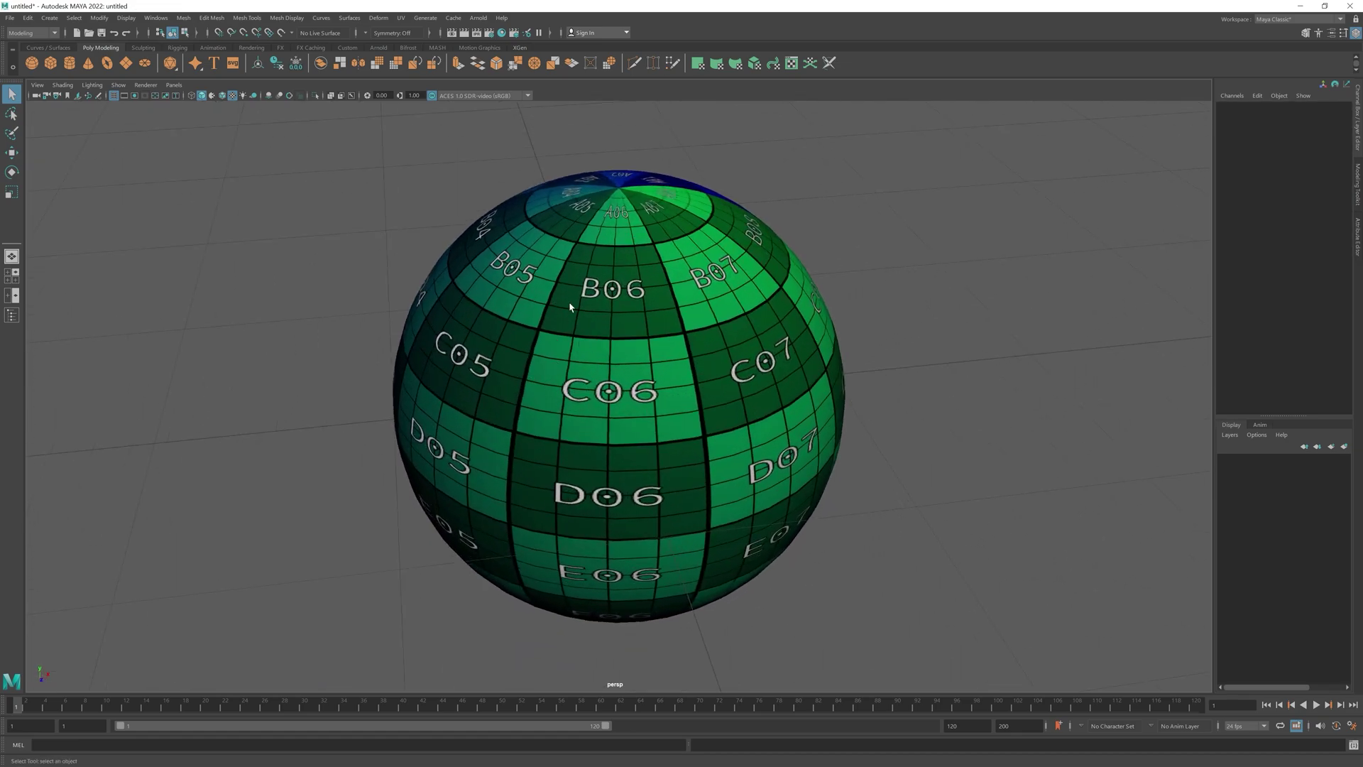
pyautogui.keyDown('alt'); pyautogui.moveTo(842, 264); pyautogui.dragTo(770, 334); pyautogui.keyUp('alt')
pyautogui.moveTo(727, 414); pyautogui.dragTo(615, 342)
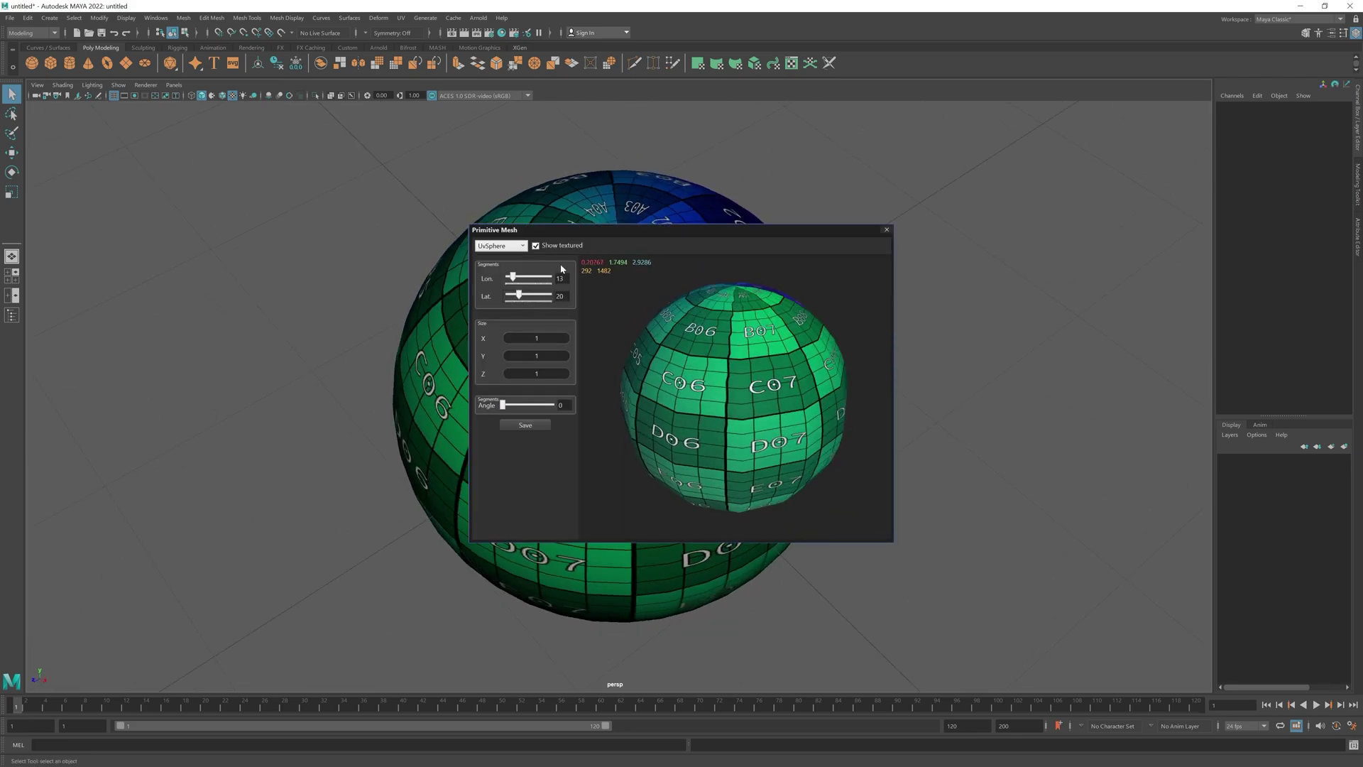
# Try the preview's segment Angle at 180 with texturing toggled, and orbit the sphere
pyautogui.click(535, 245)
pyautogui.moveTo(502, 405); pyautogui.dragTo(555, 406)
pyautogui.click(535, 246)
pyautogui.moveTo(731, 398); pyautogui.dragTo(780, 312)
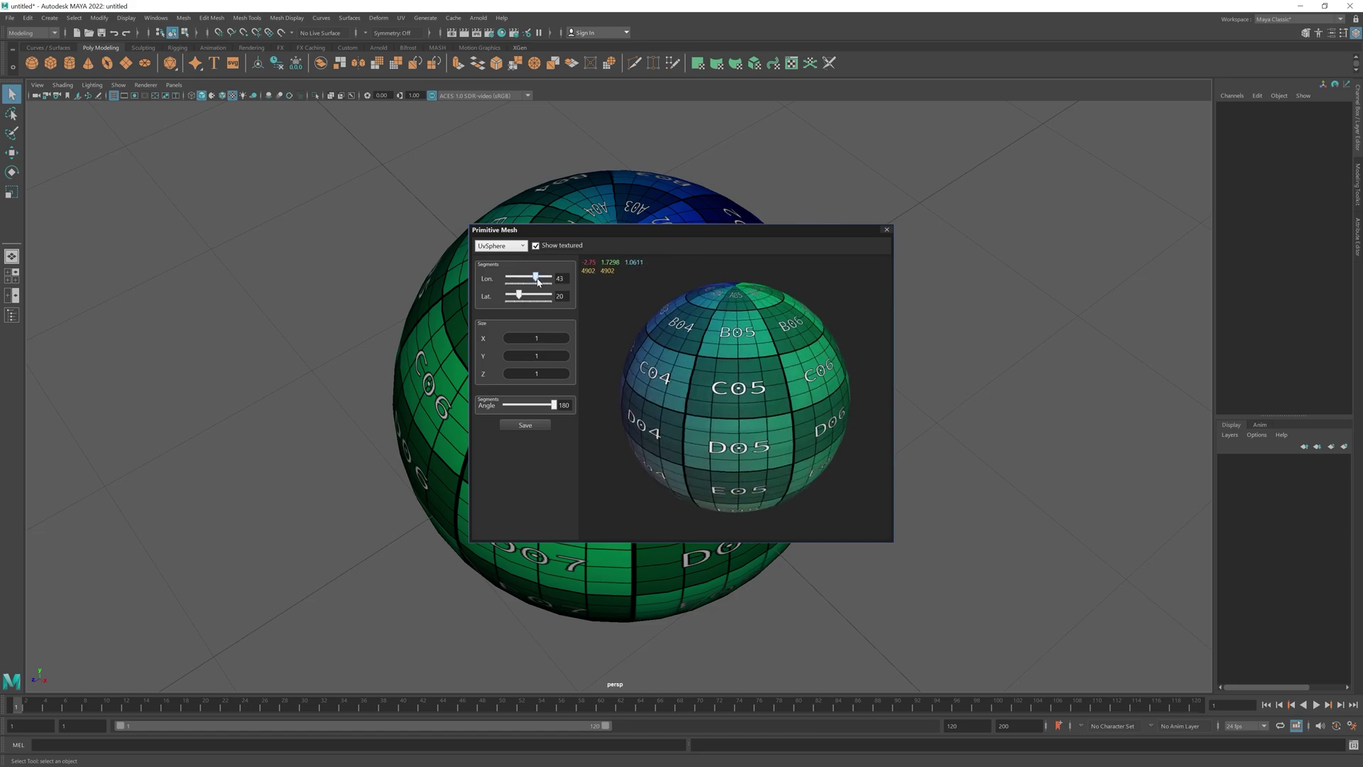
# Raise longitude segments to 26 and show the sphere untextured with Angle at 49
pyautogui.moveTo(511, 278); pyautogui.dragTo(541, 301)
pyautogui.moveTo(553, 407); pyautogui.dragTo(501, 405)
pyautogui.click(535, 245)
pyautogui.click(536, 246)
pyautogui.click(536, 246)
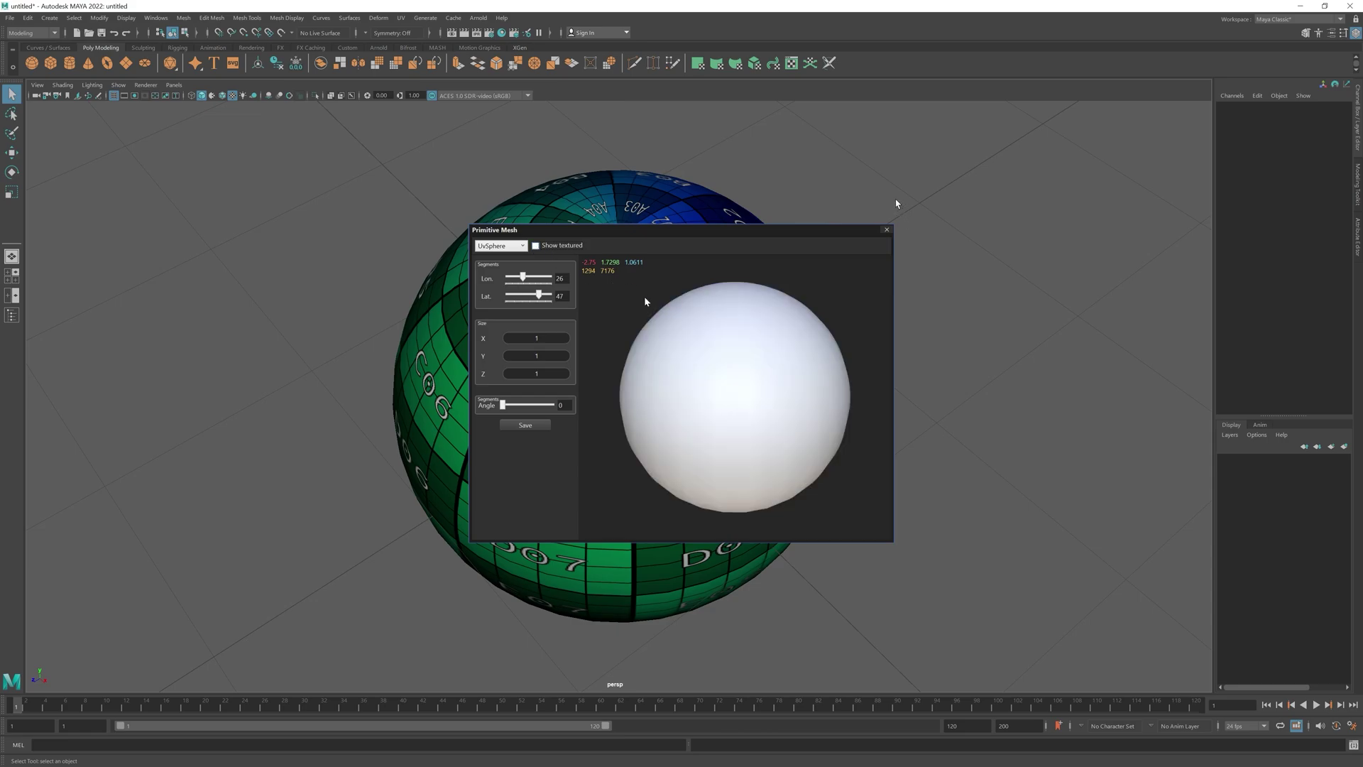
pyautogui.moveTo(503, 405); pyautogui.dragTo(516, 404)
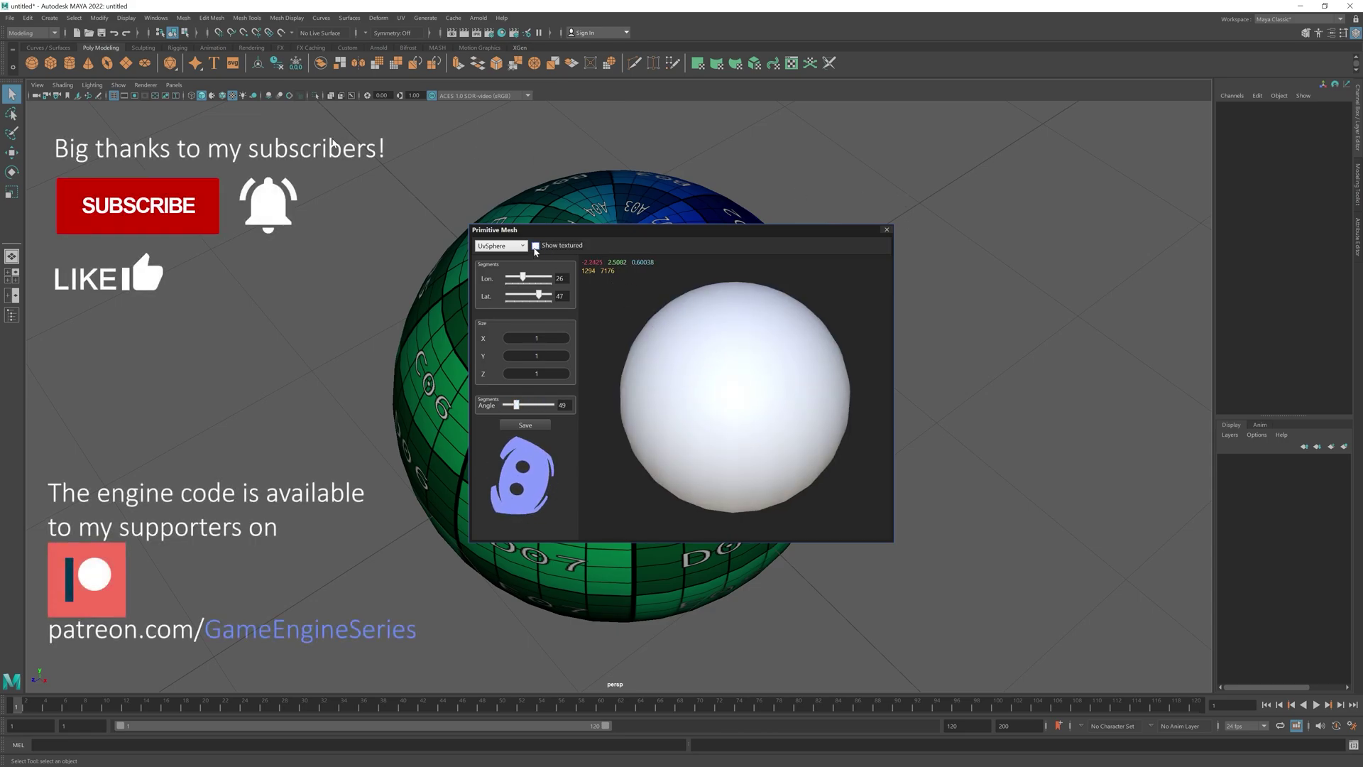
# Re-enable texturing on the UvSphere preview at segment angle 49 and orbit to view the checker tiles
pyautogui.click(536, 246)
pyautogui.moveTo(681, 306); pyautogui.dragTo(659, 357)
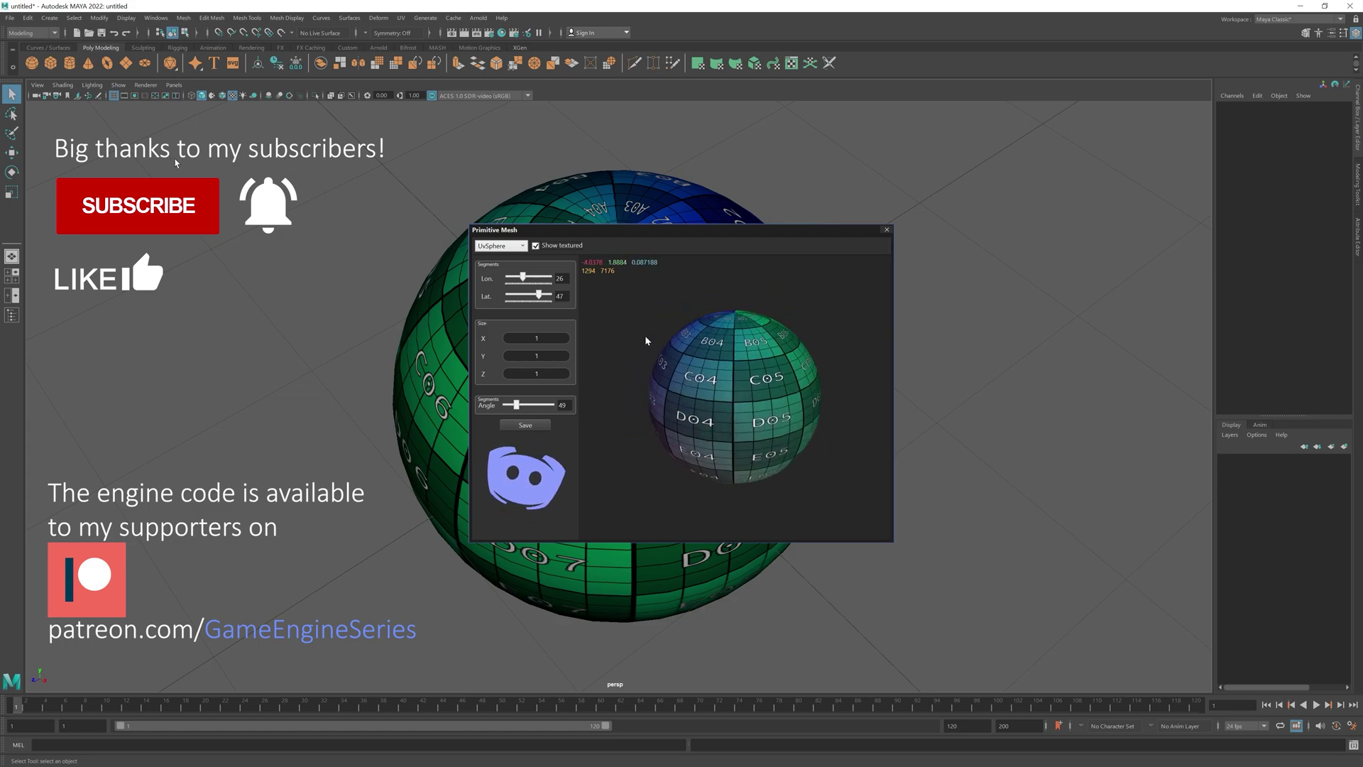